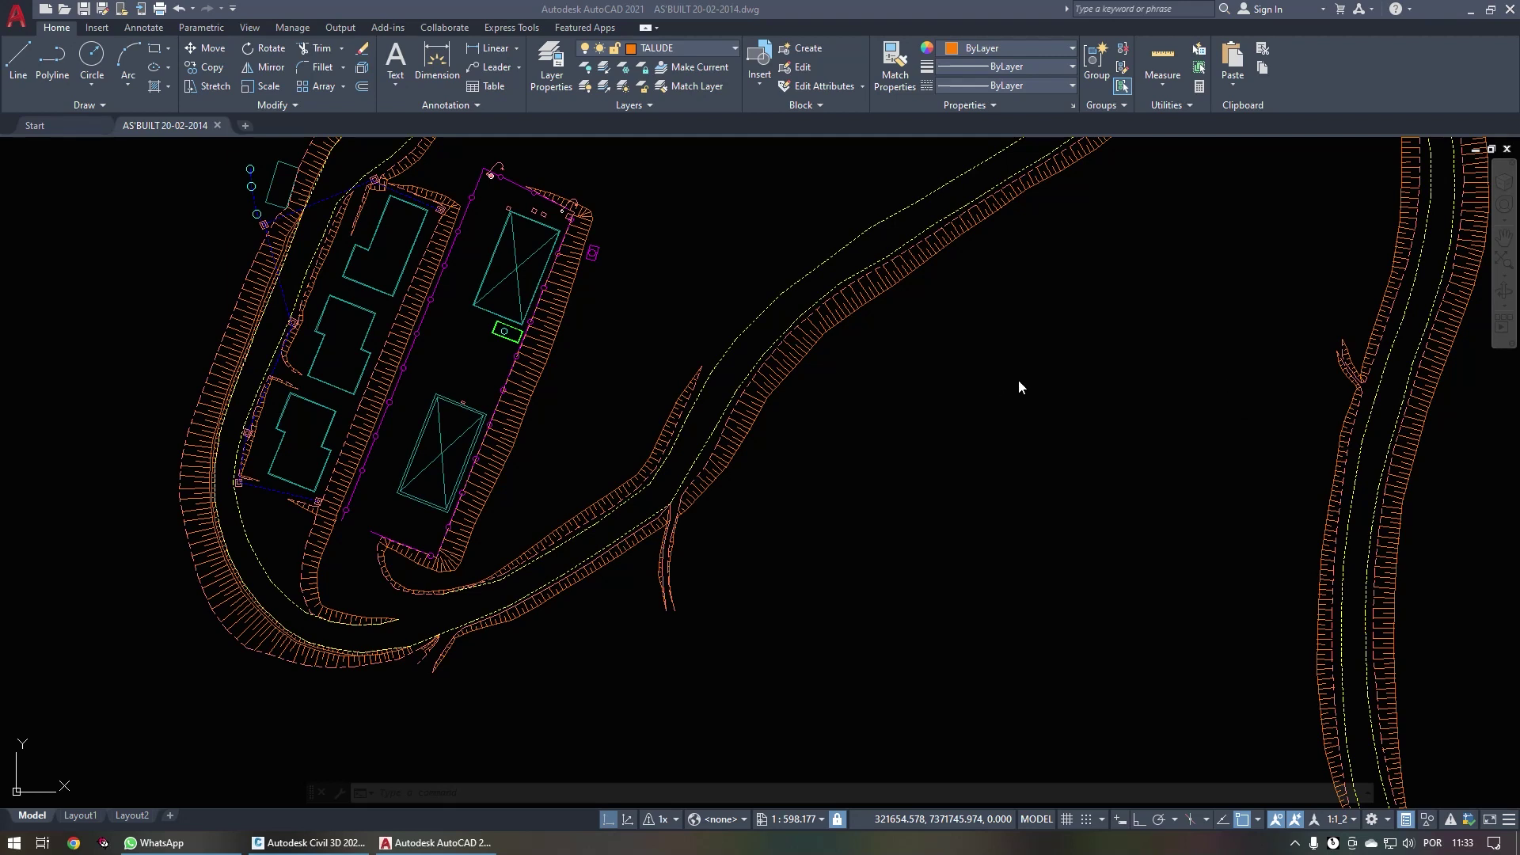
Step: Review the layer list without changing layers, then pan to frame the buildings and slope embankments
click(701, 50)
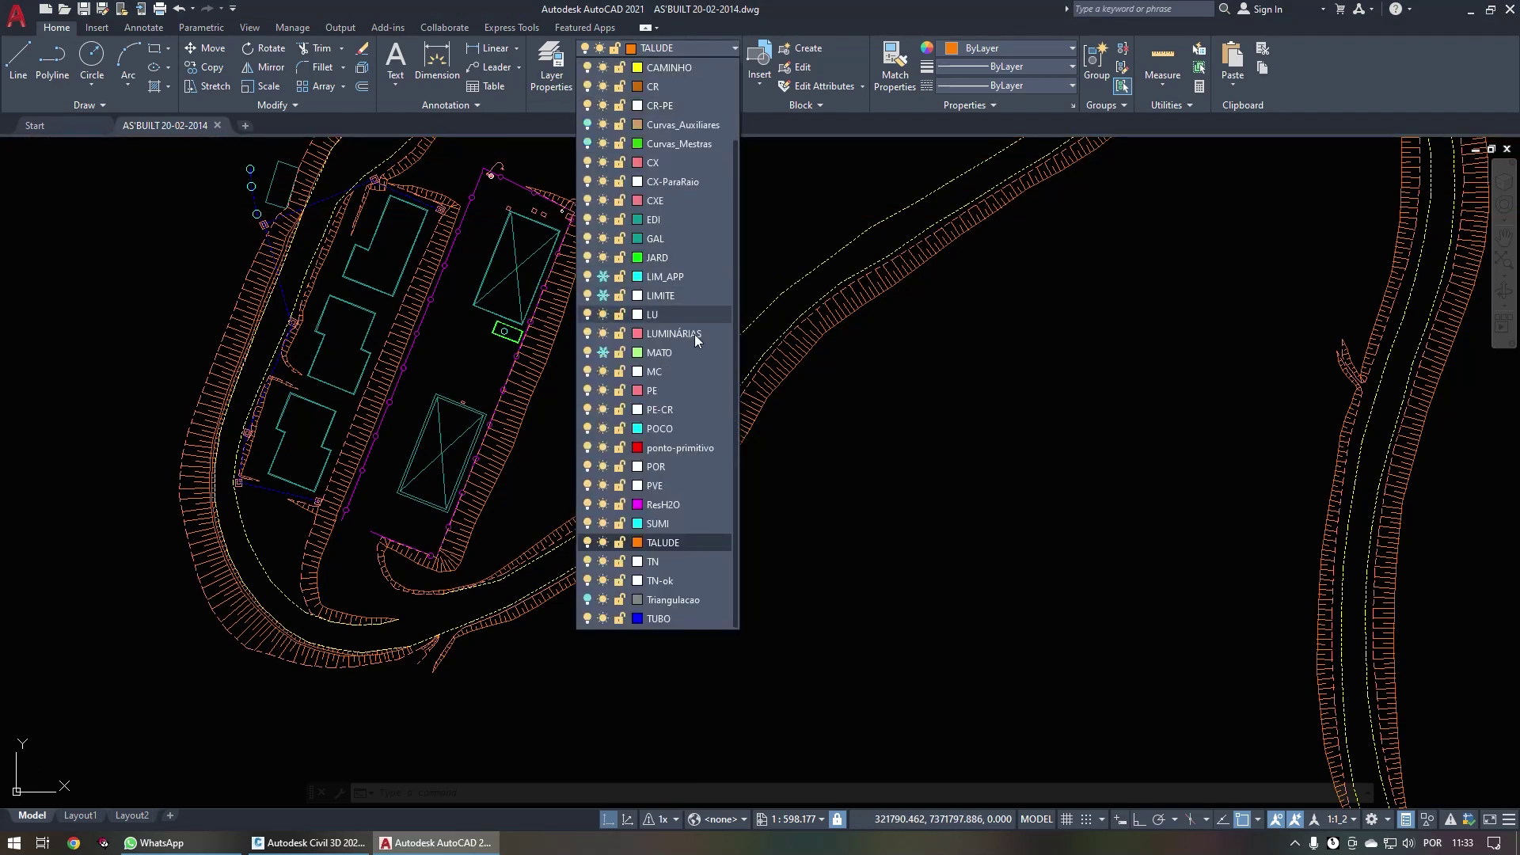
scroll(693, 324, up, 2)
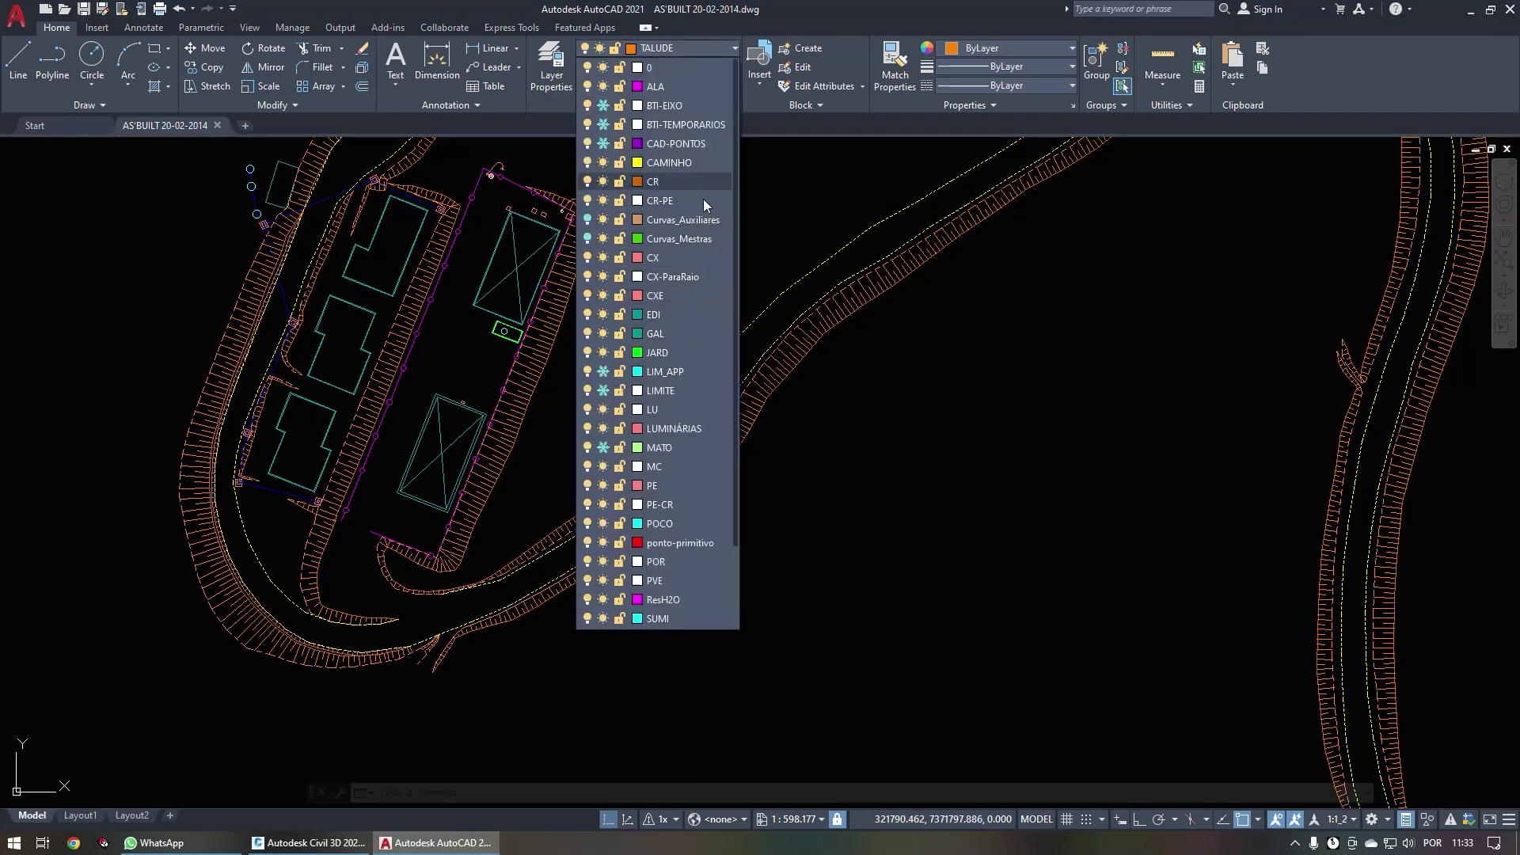
click(969, 399)
middle_drag(844, 316, 1087, 401)
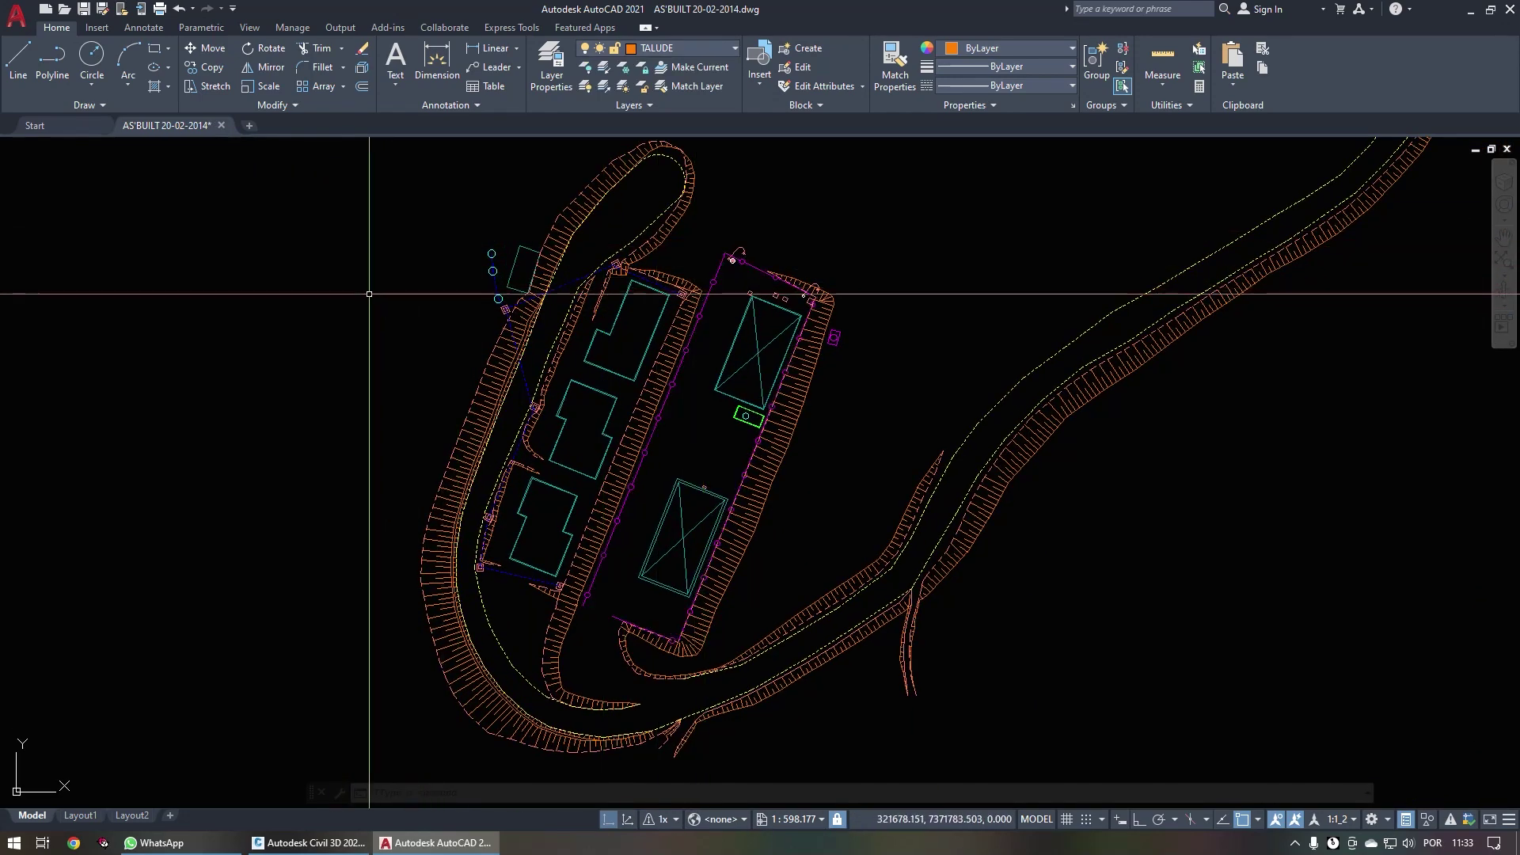
middle_drag(362, 314, 441, 255)
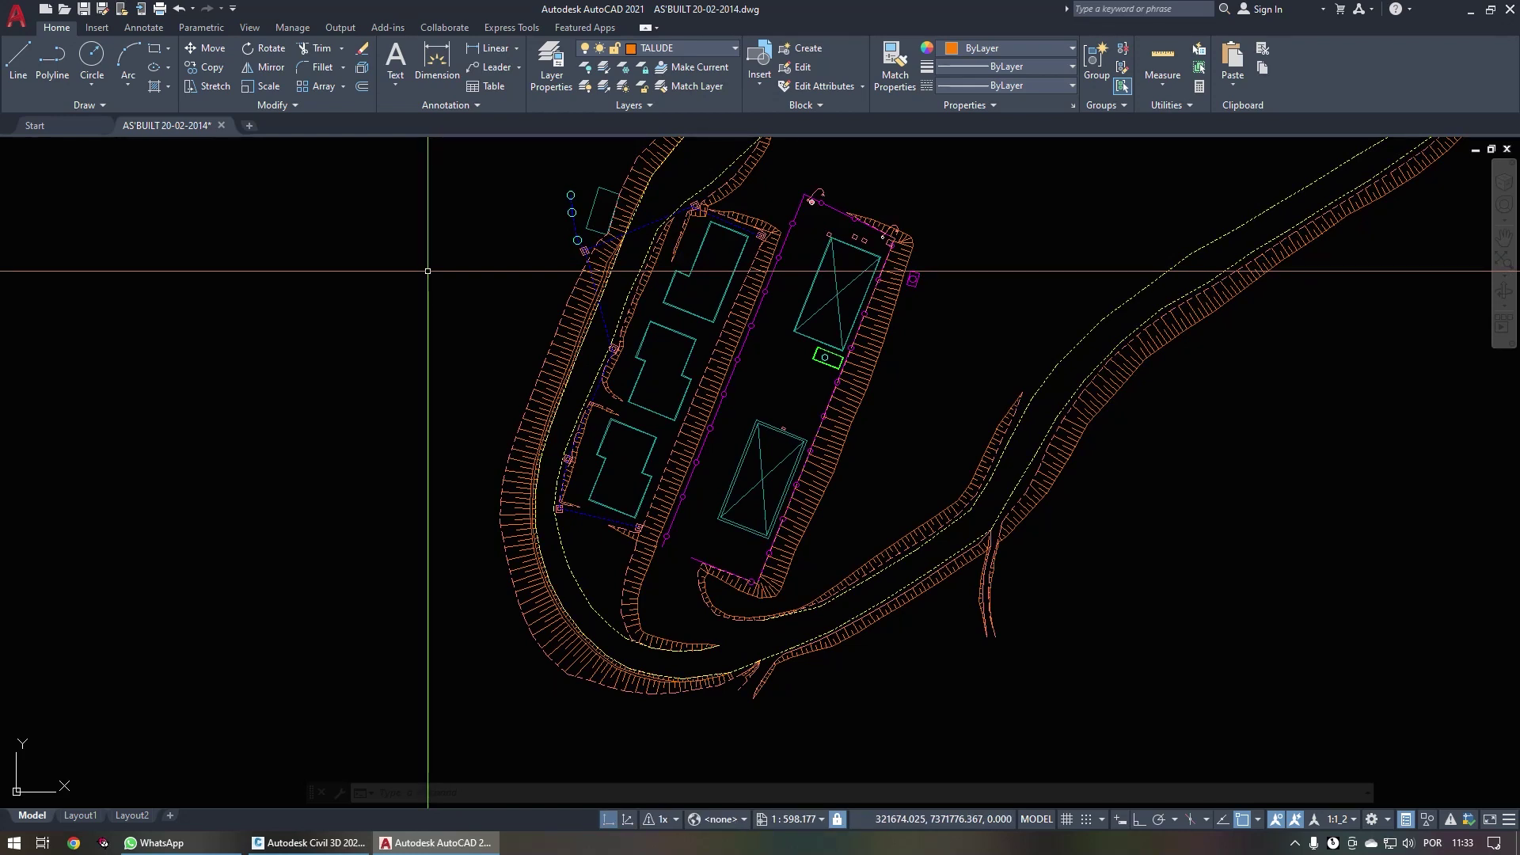
Step: Launch DesignCenter (ADCENTER via the ADC alias), showing the drawing's 671 layers
text(ADCENTER)
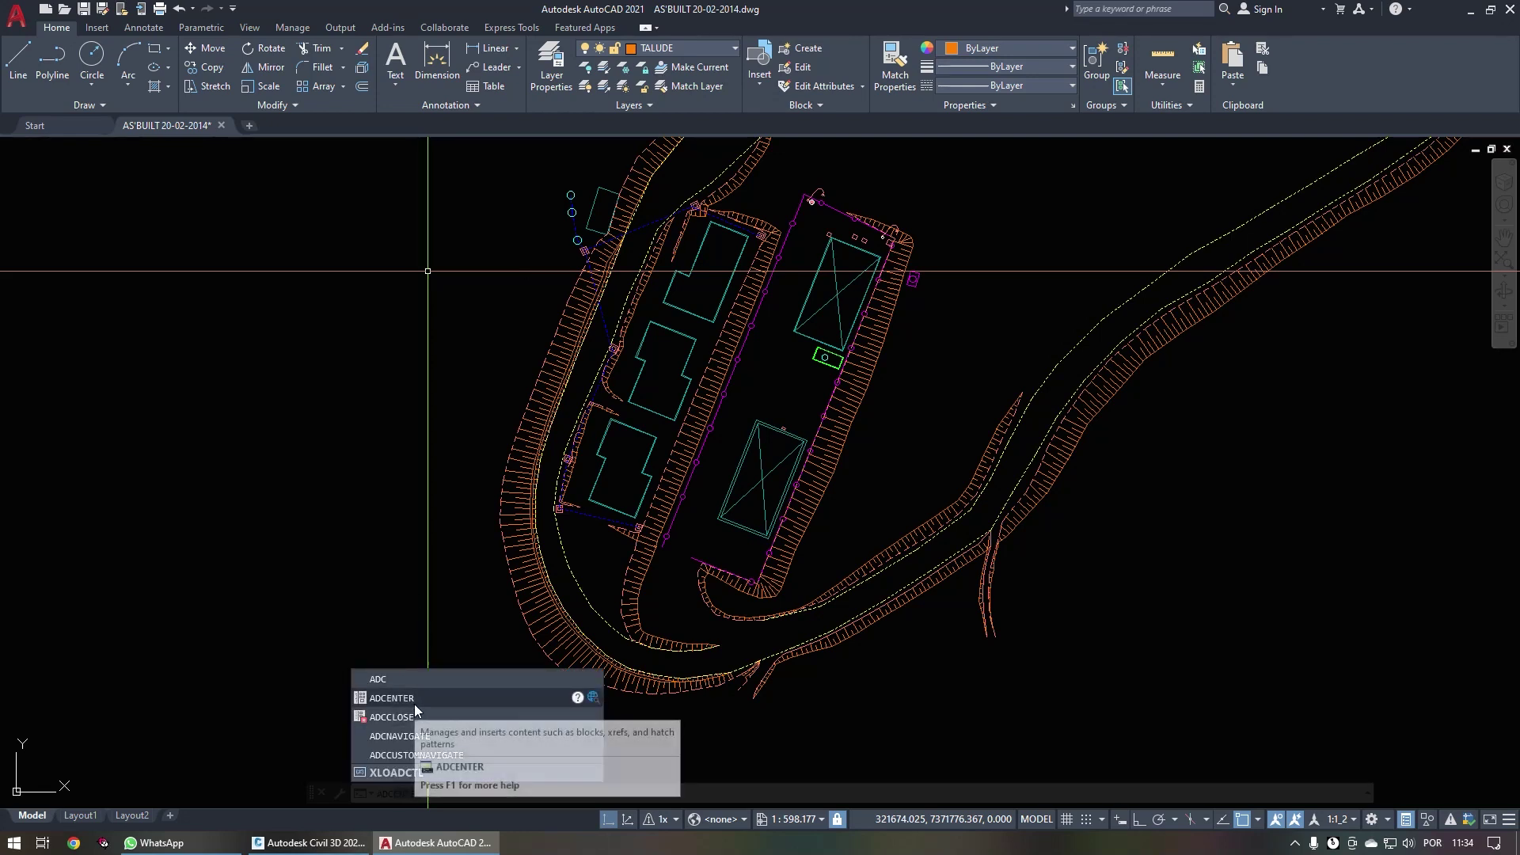
click(418, 697)
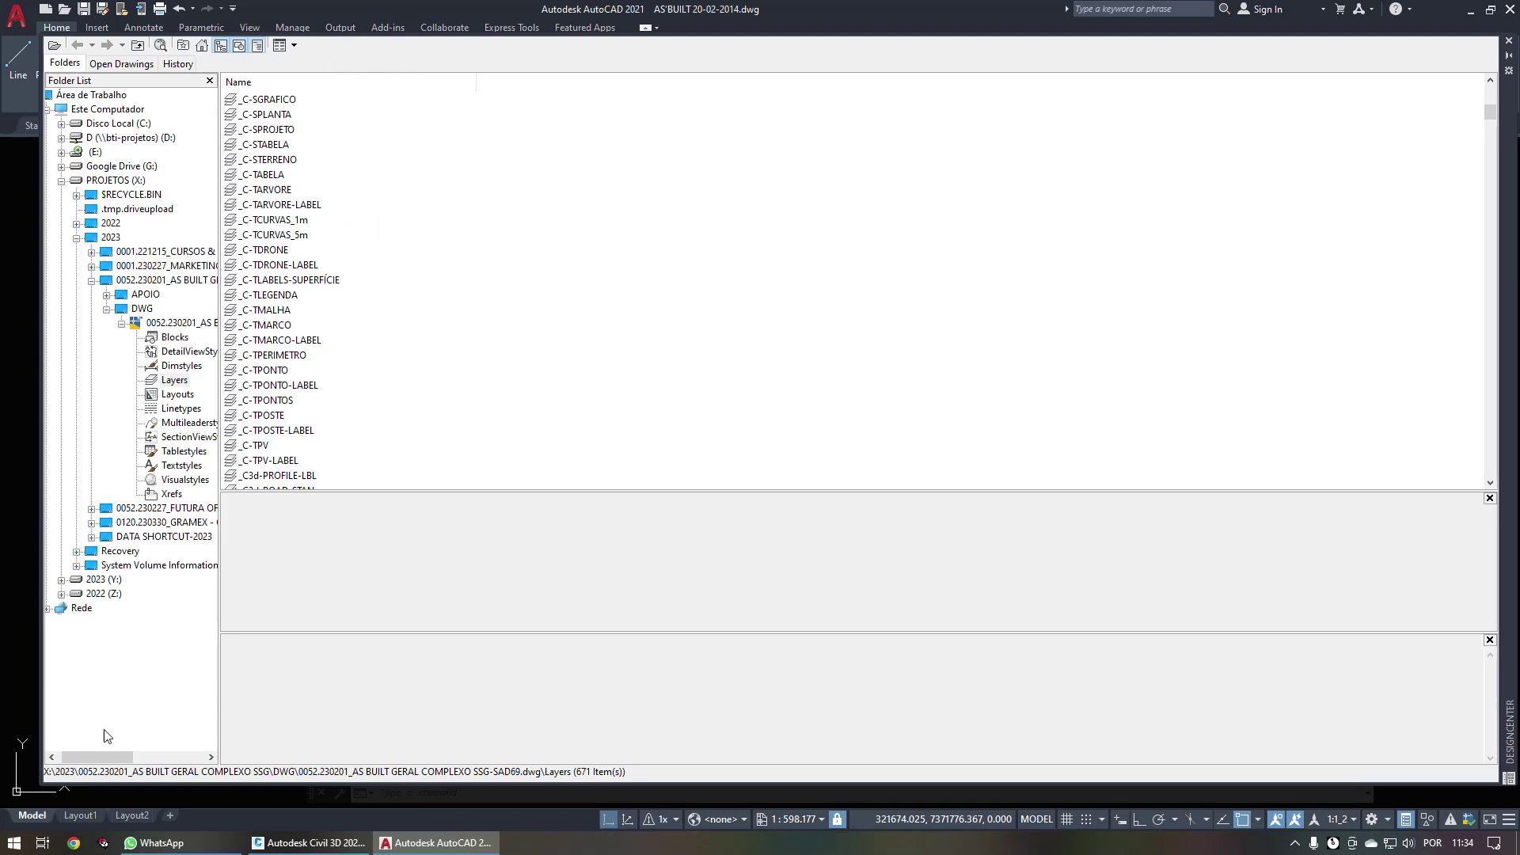
Step: Browse to G:\Meu Drive\BAÚ DO AUTOCAD\CONFIGURAÇÕES\CAD DRONES-TEMPLATES and show BTI+CAD-TEMPLATE 2022-V3.dwt contents
click(76, 238)
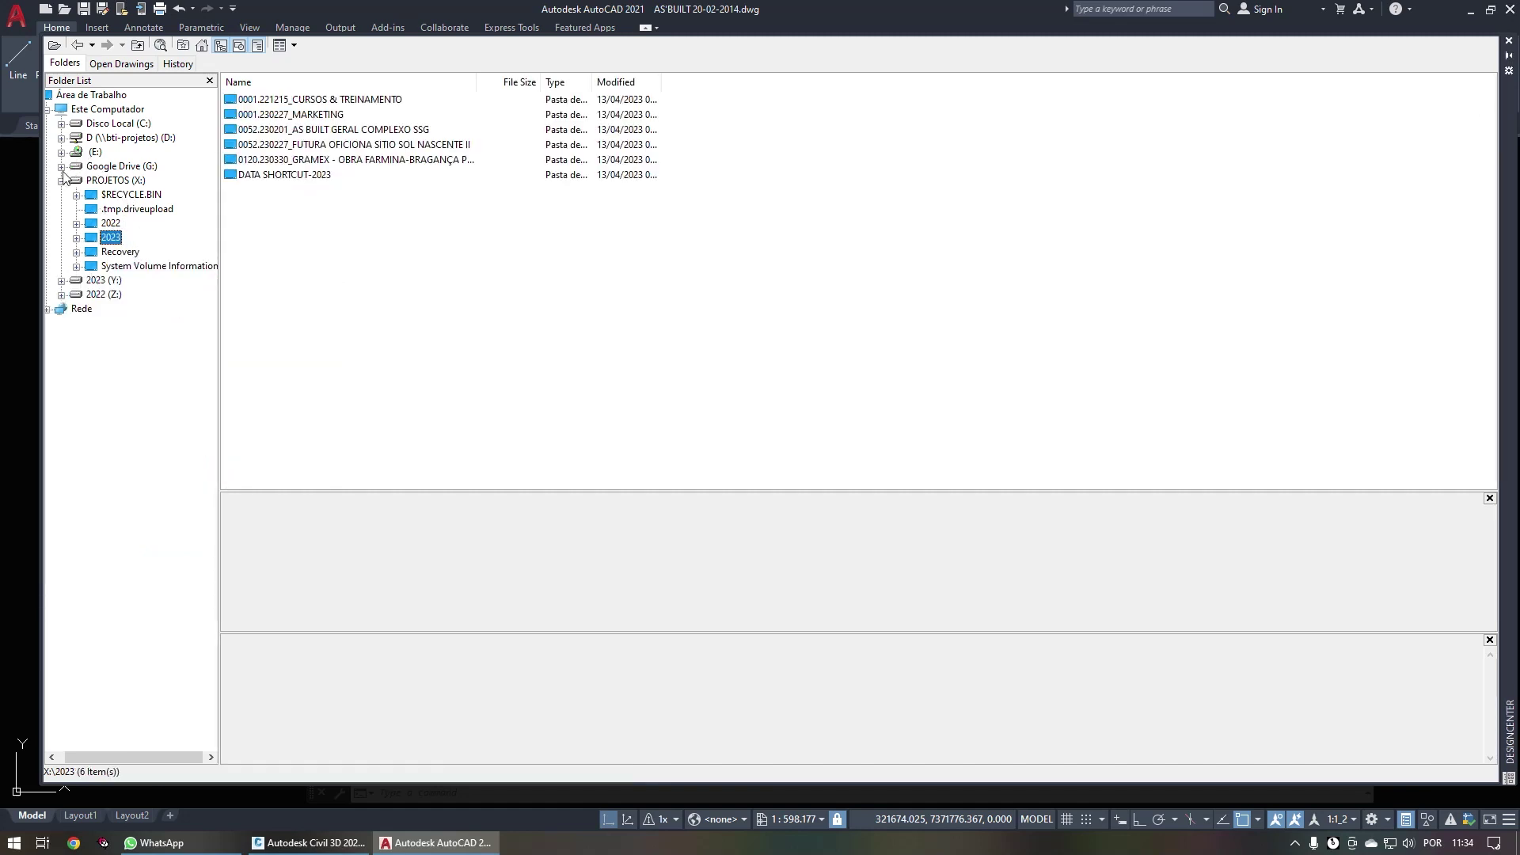
click(61, 167)
click(76, 181)
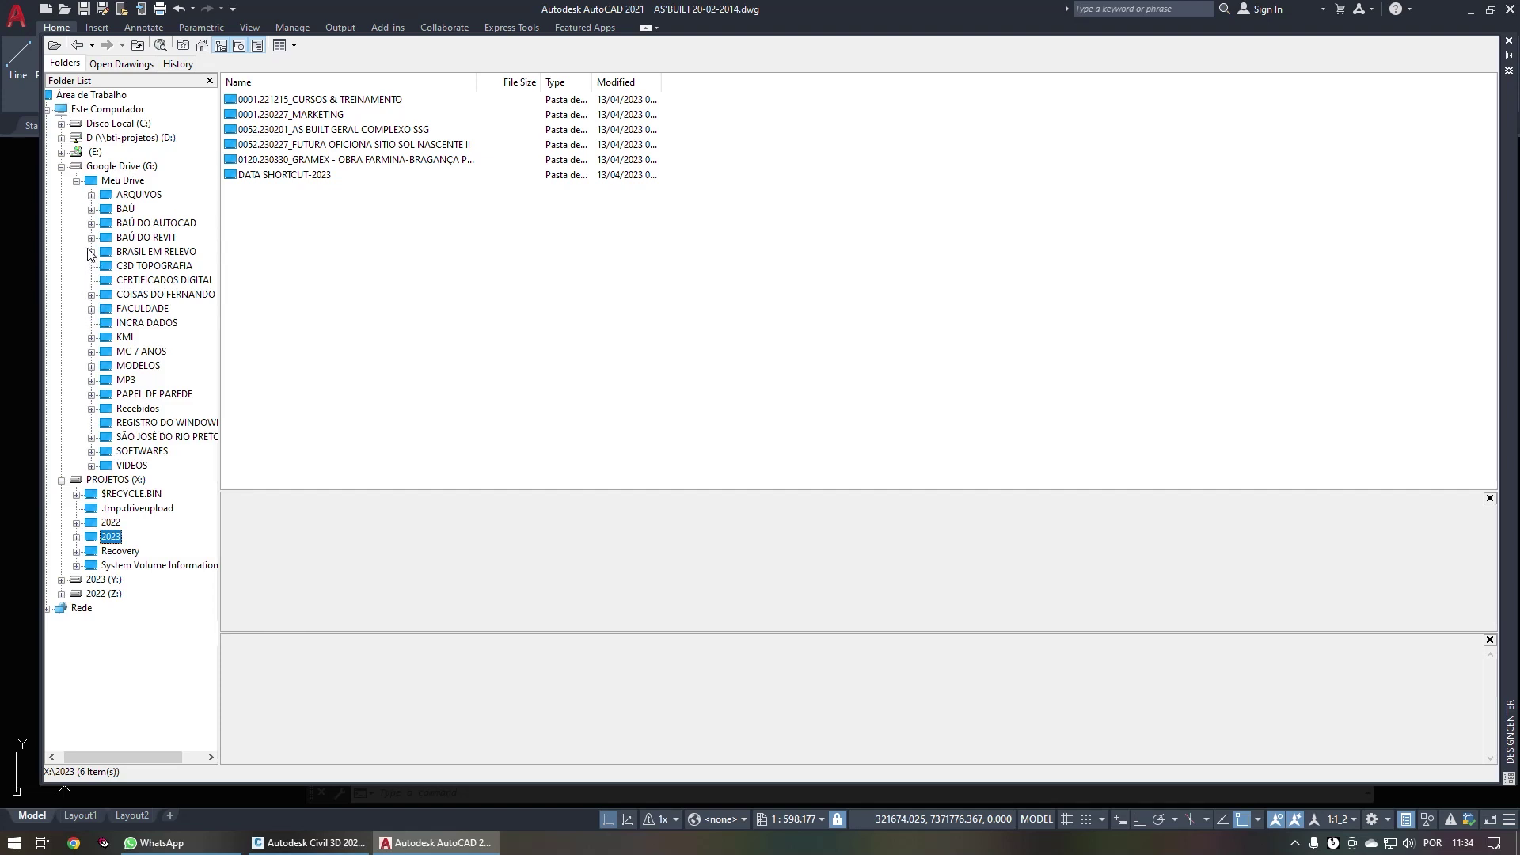
click(92, 223)
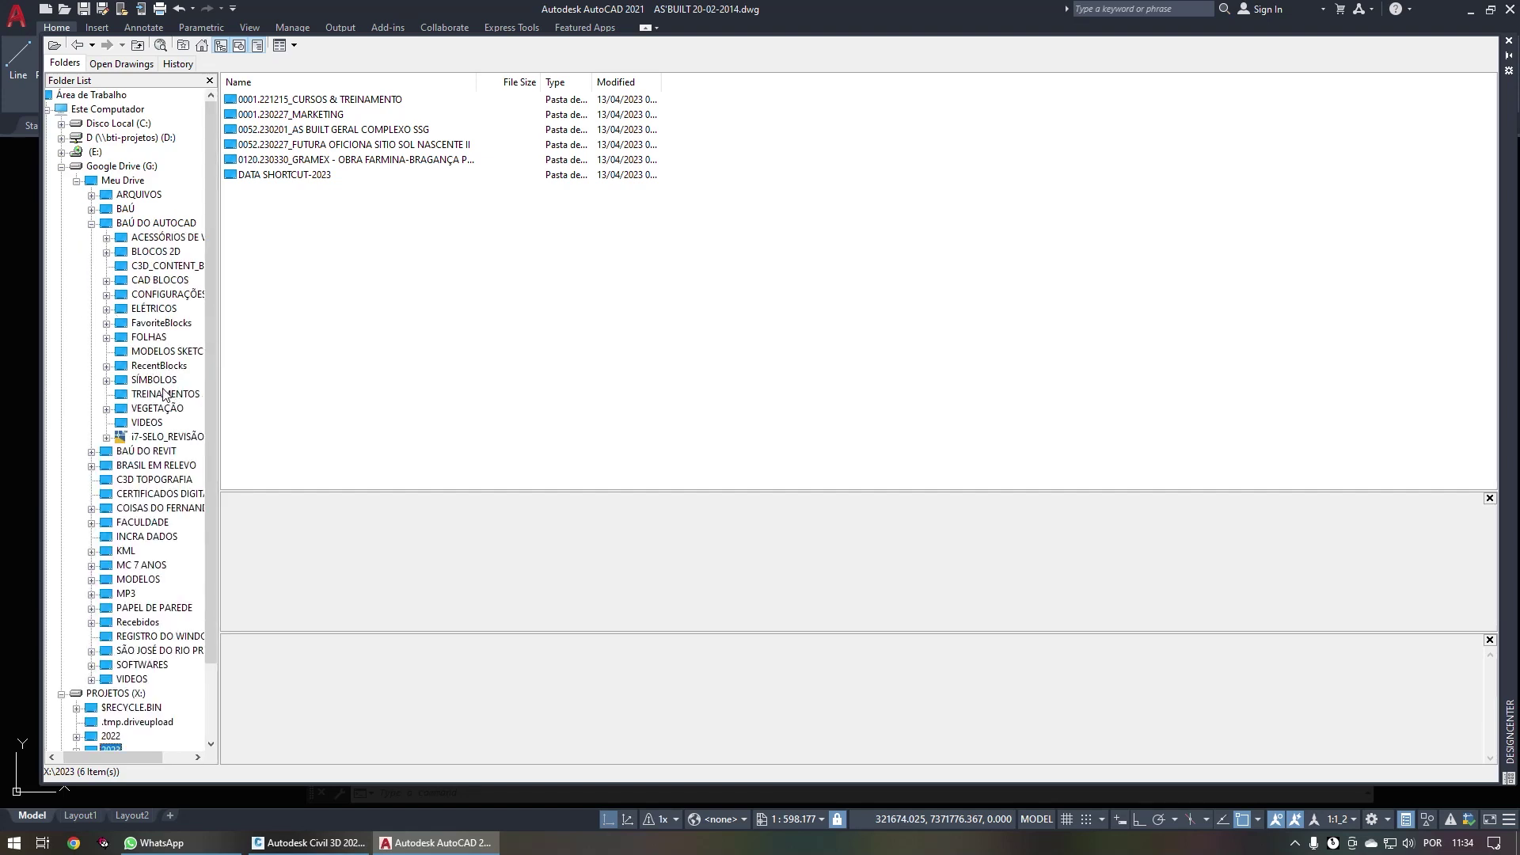
click(106, 295)
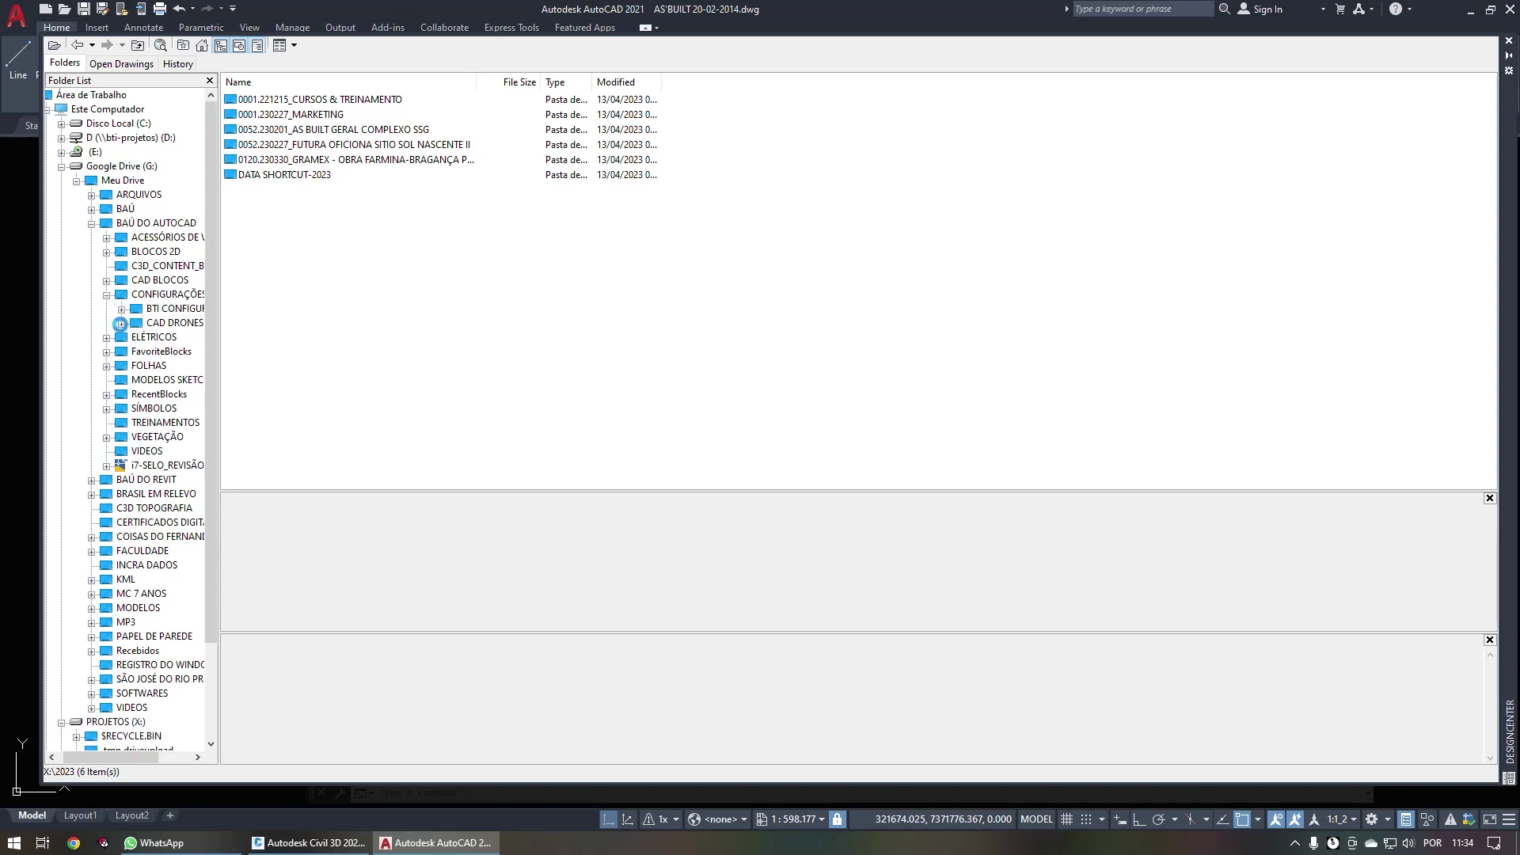
click(122, 324)
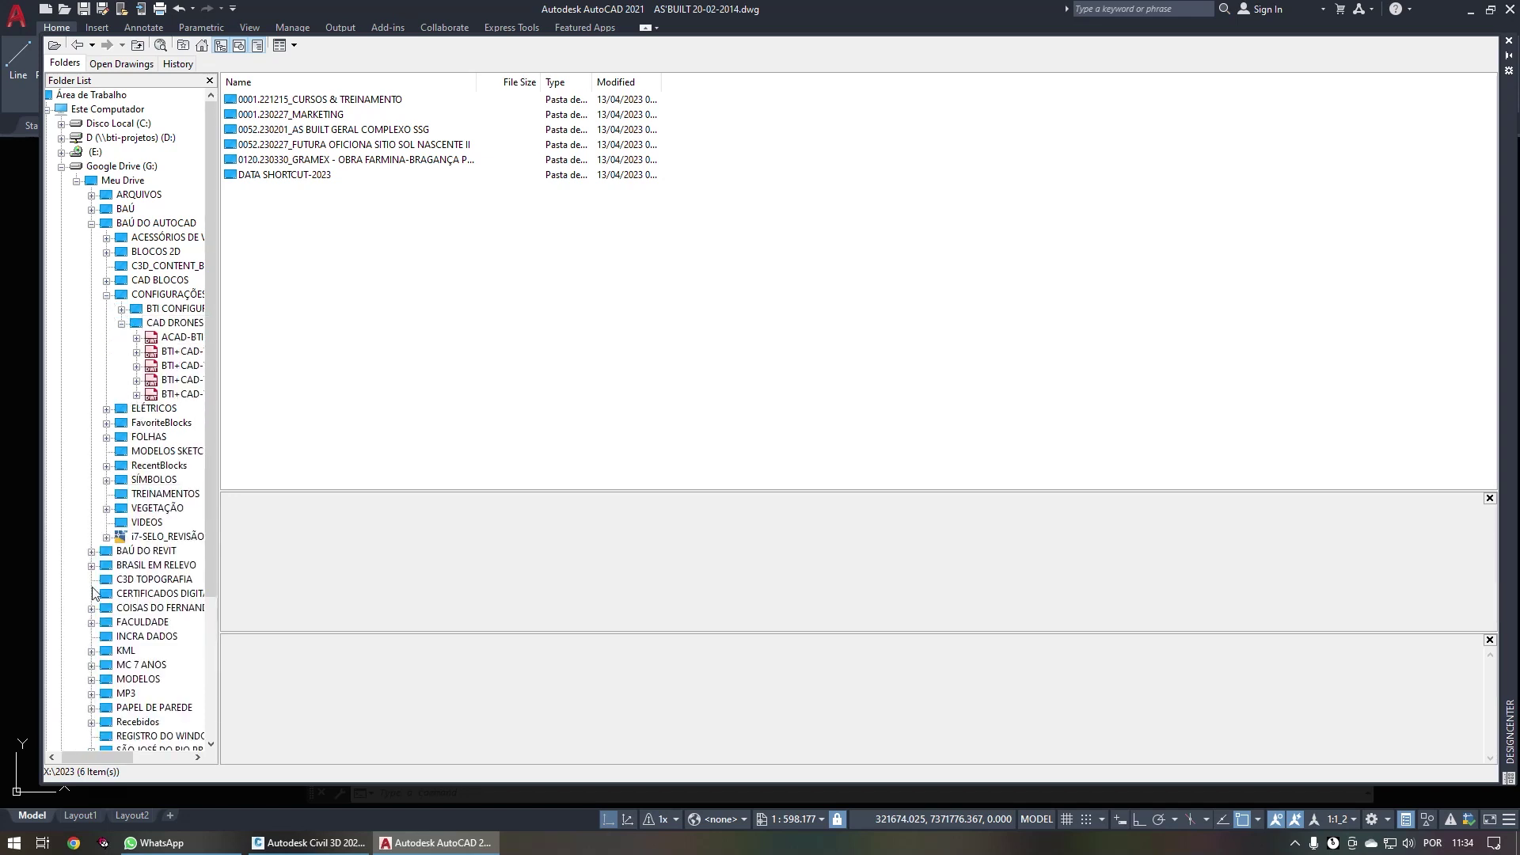
drag(97, 757, 168, 772)
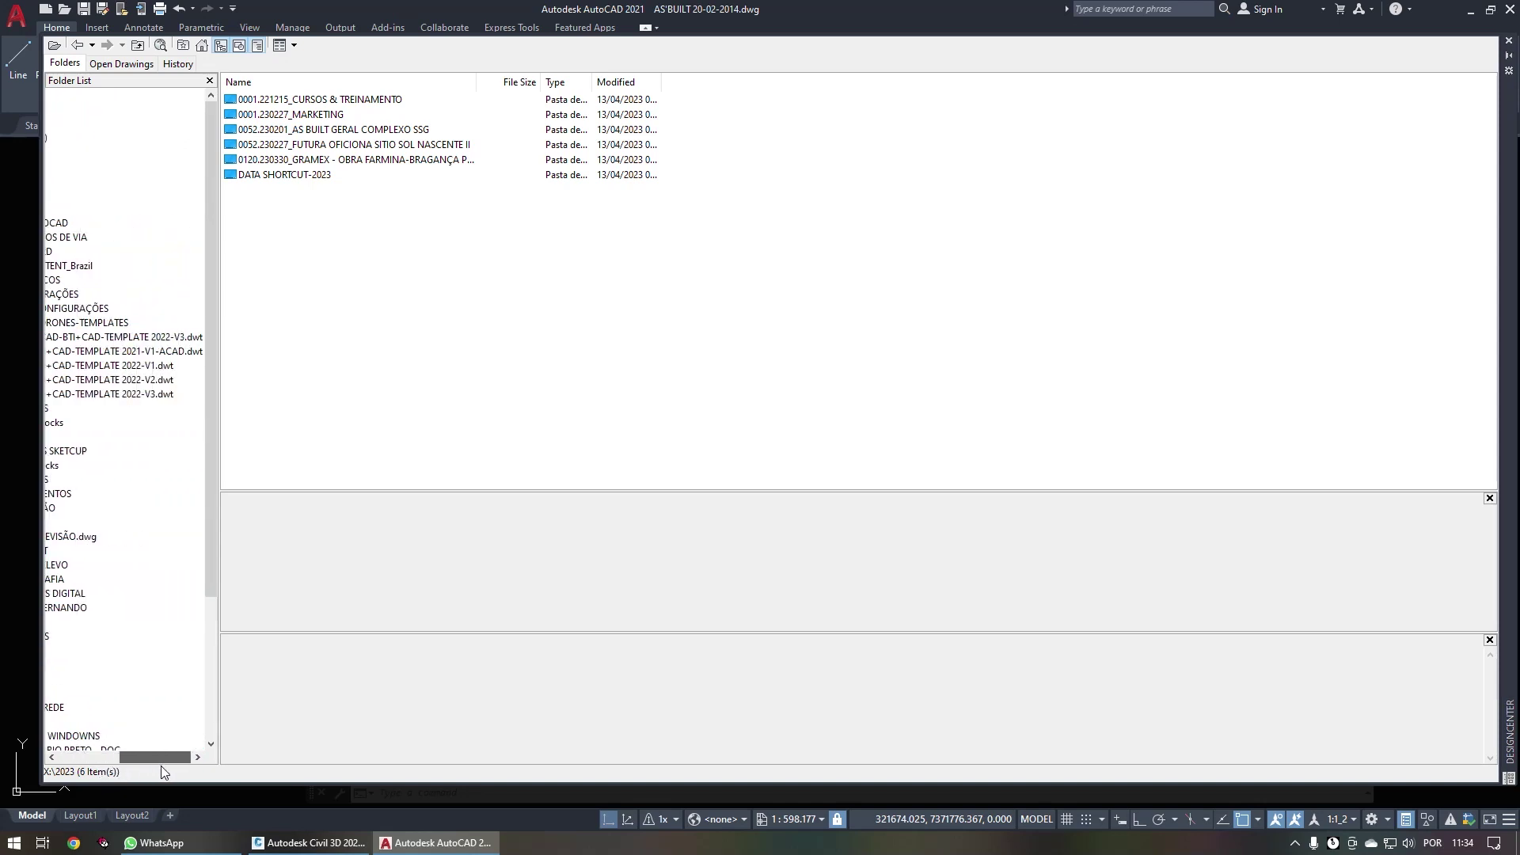
click(136, 396)
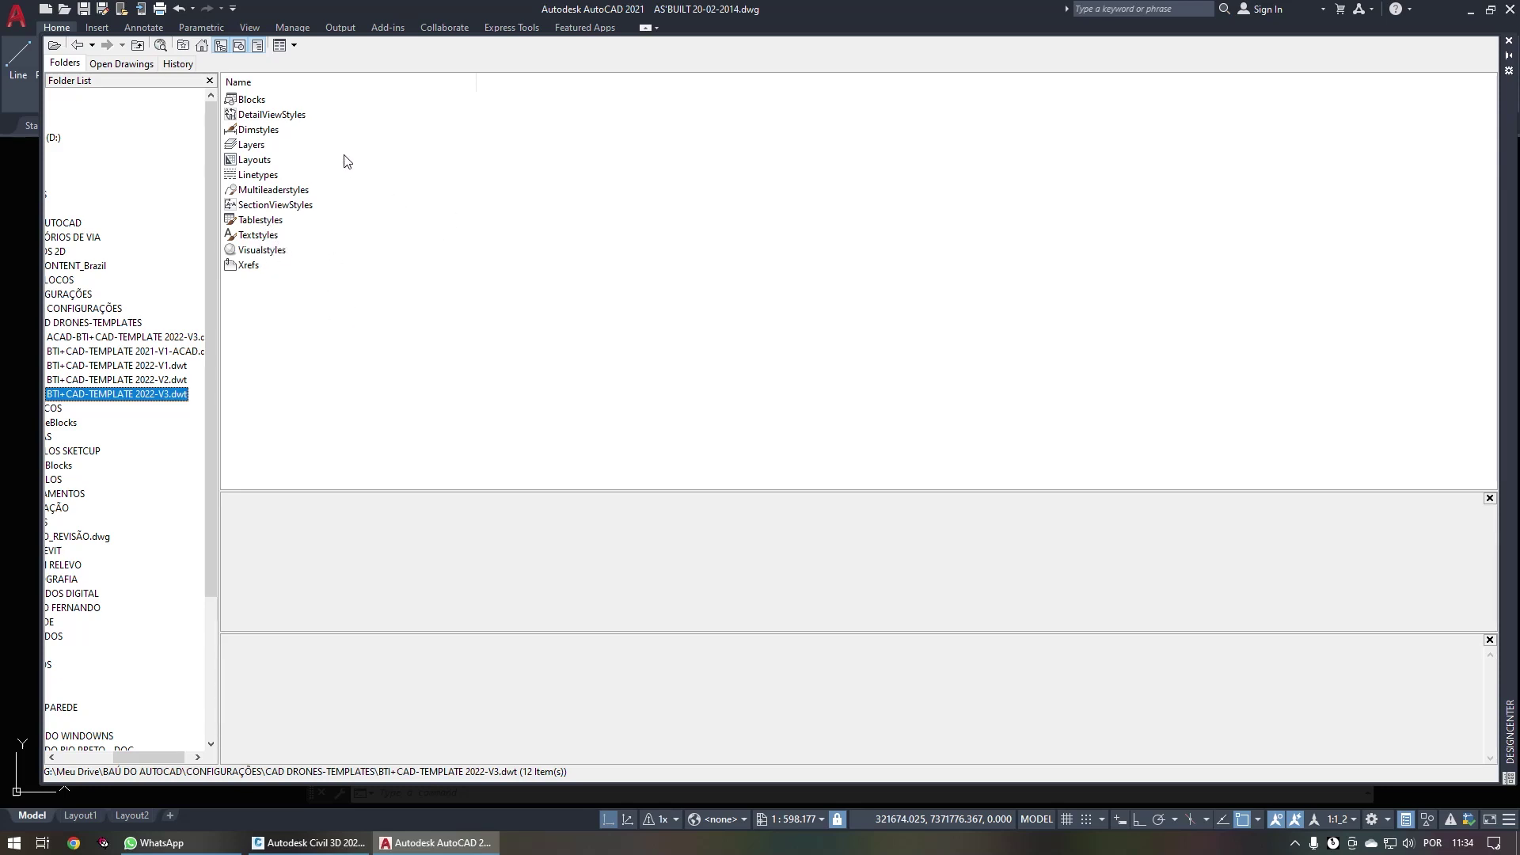
Step: Show the template's Layers category and scroll through its layer list
double_click(250, 148)
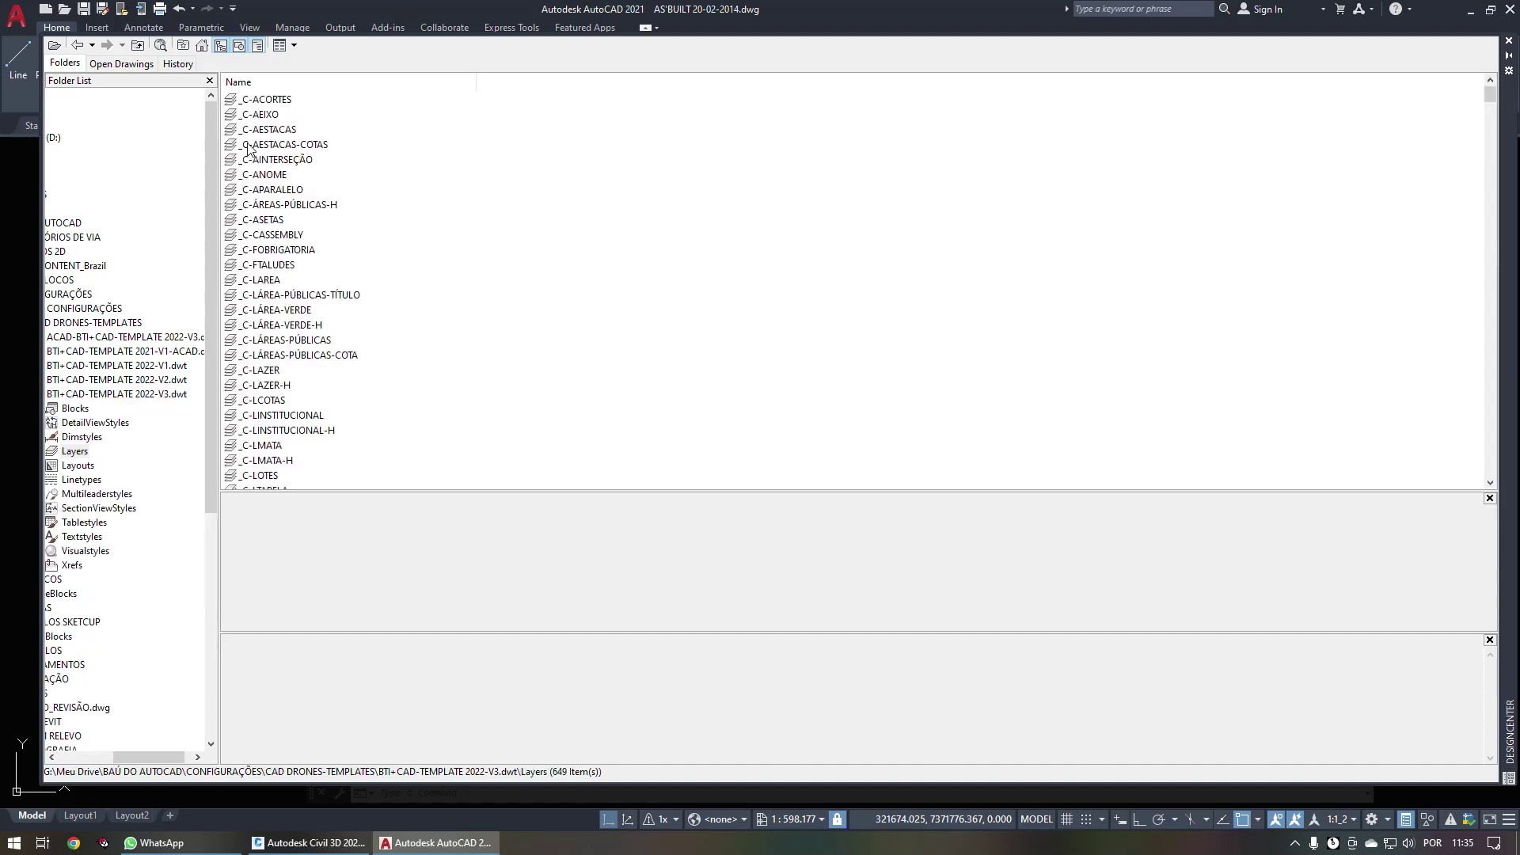
scroll(297, 198, down, 6)
scroll(294, 269, down, 6)
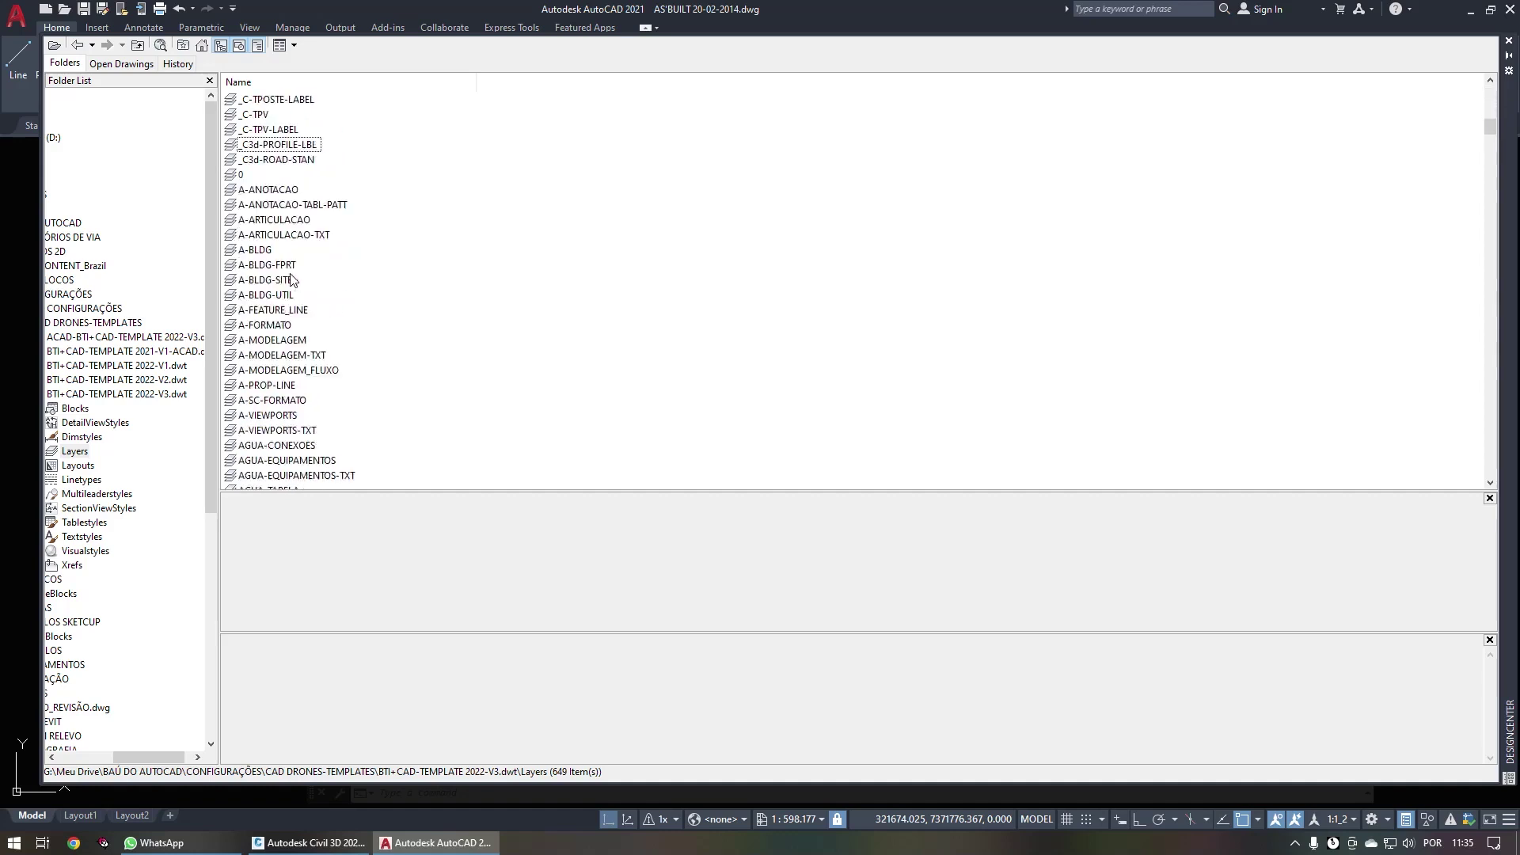
scroll(294, 278, down, 6)
scroll(294, 277, down, 5)
scroll(316, 248, down, 5)
scroll(316, 250, down, 5)
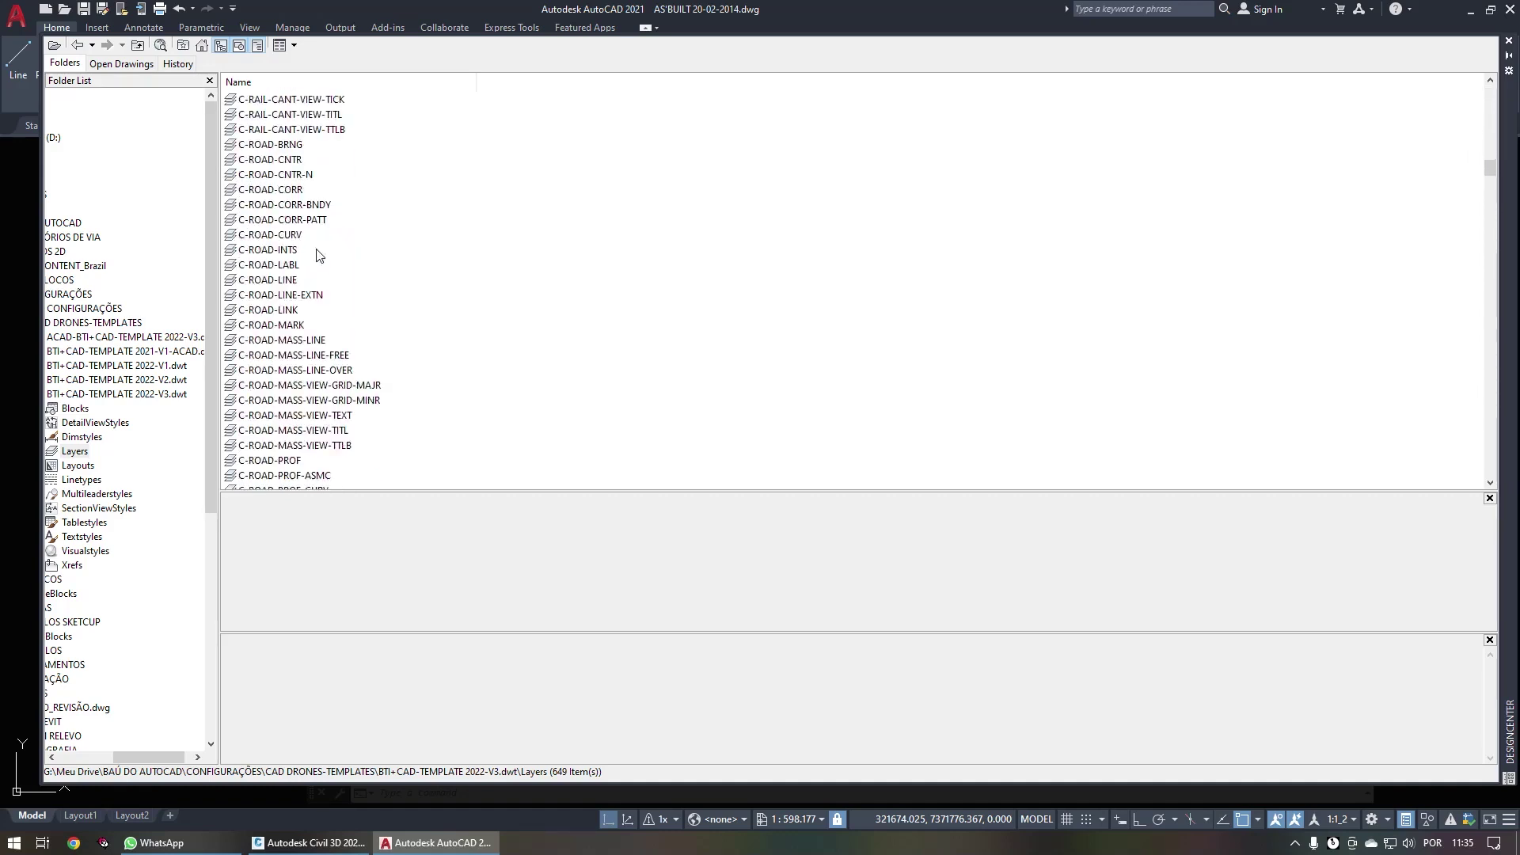
scroll(319, 255, down, 5)
scroll(320, 251, down, 5)
scroll(320, 253, down, 5)
scroll(318, 254, down, 5)
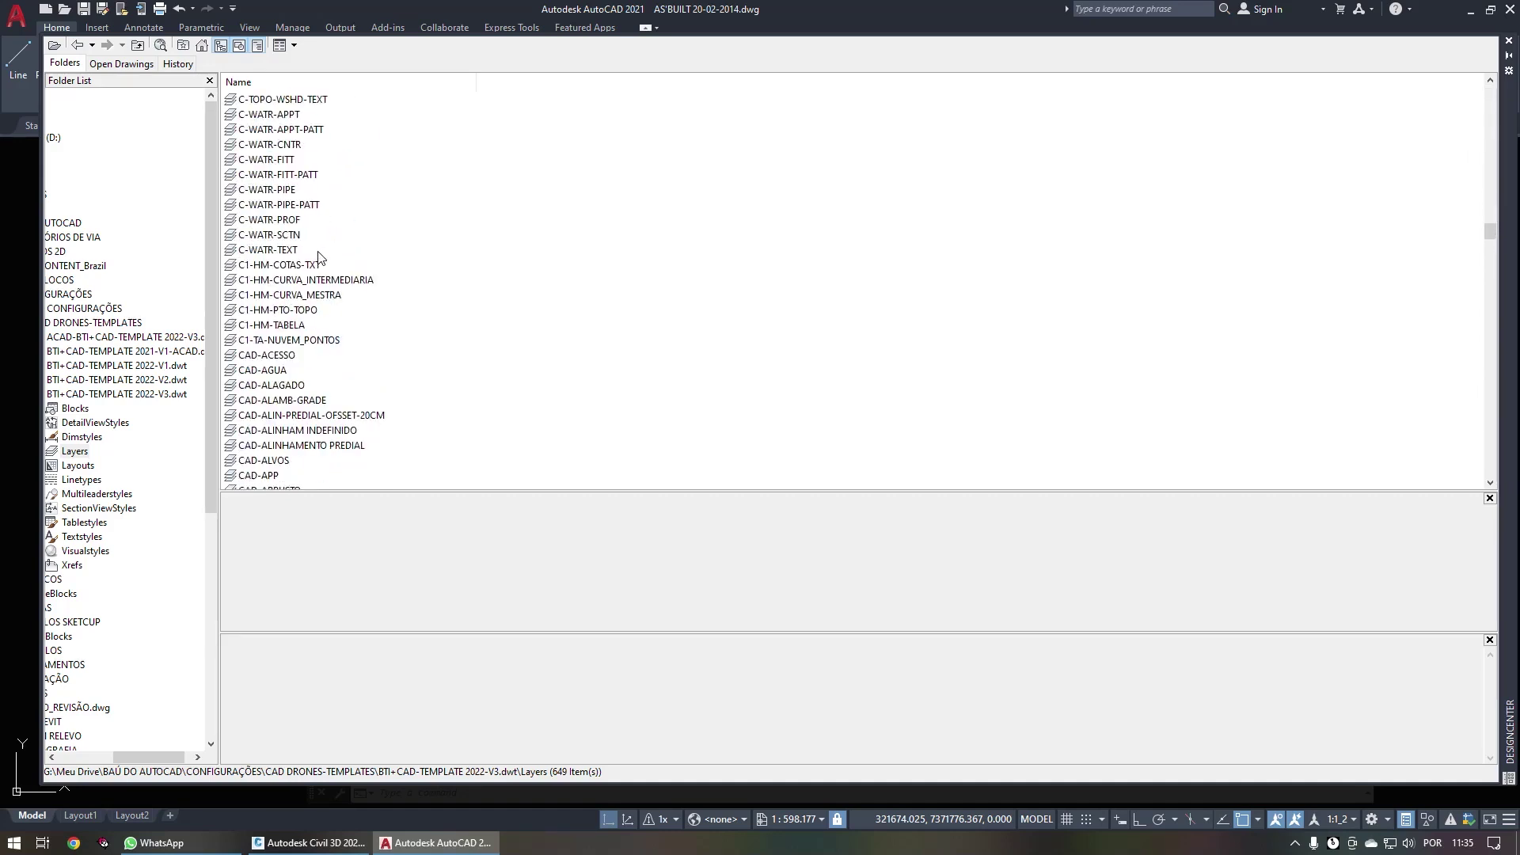
scroll(317, 255, down, 5)
scroll(313, 237, up, 2)
Step: Add template layers CAD-ACESSO through CAD_ARVORES to the drawing and close DesignCenter
click(288, 178)
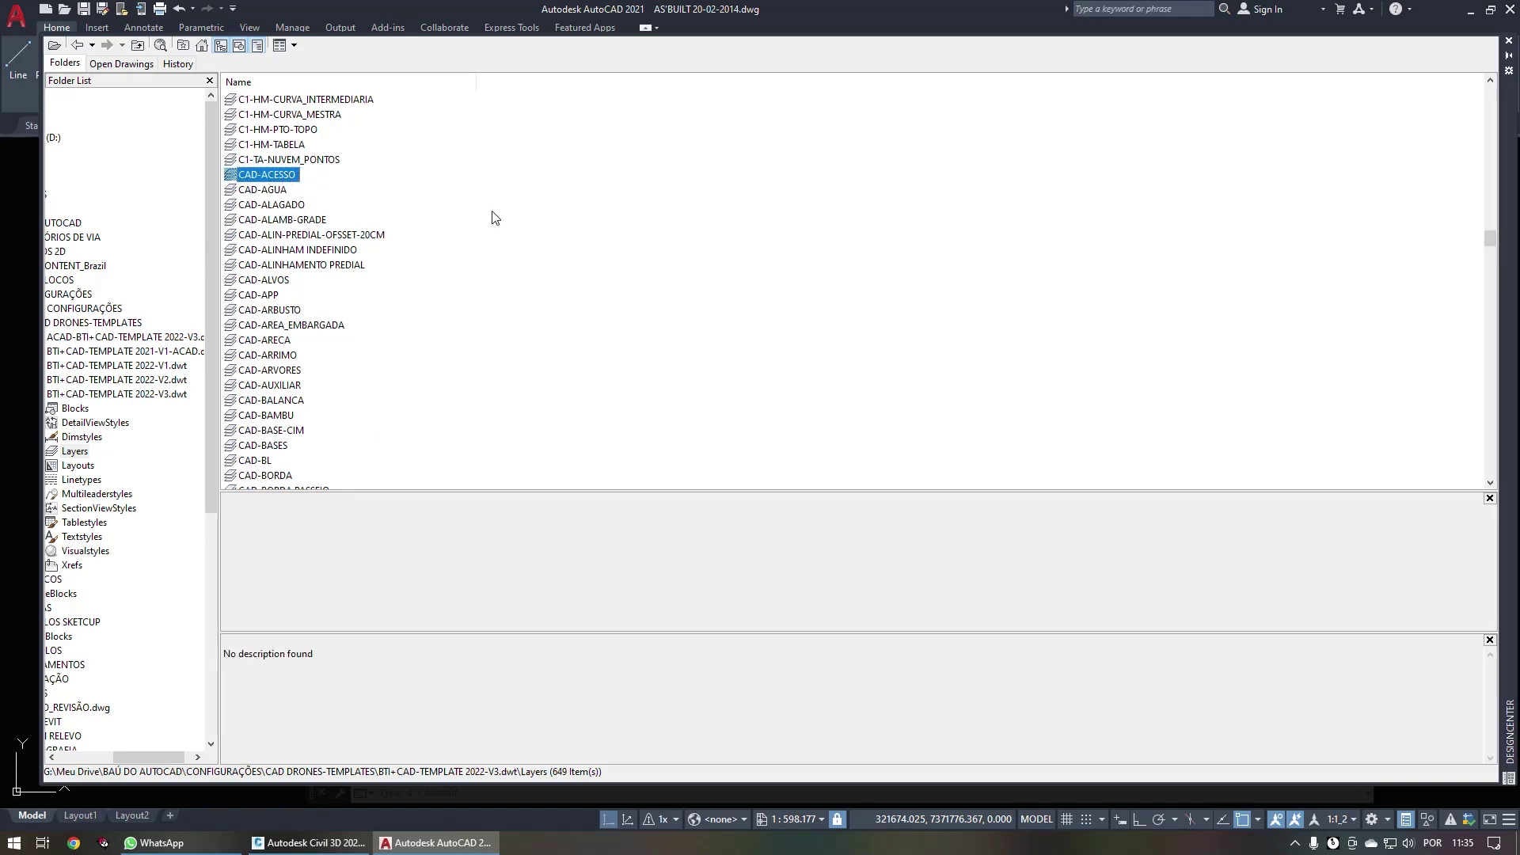
key(shift+Down)
key(shift+Down)
key(shift+Down)
key(shift+Down)
key(shift+Down)
key(shift+Down)
key(shift+Down)
key(shift+Down)
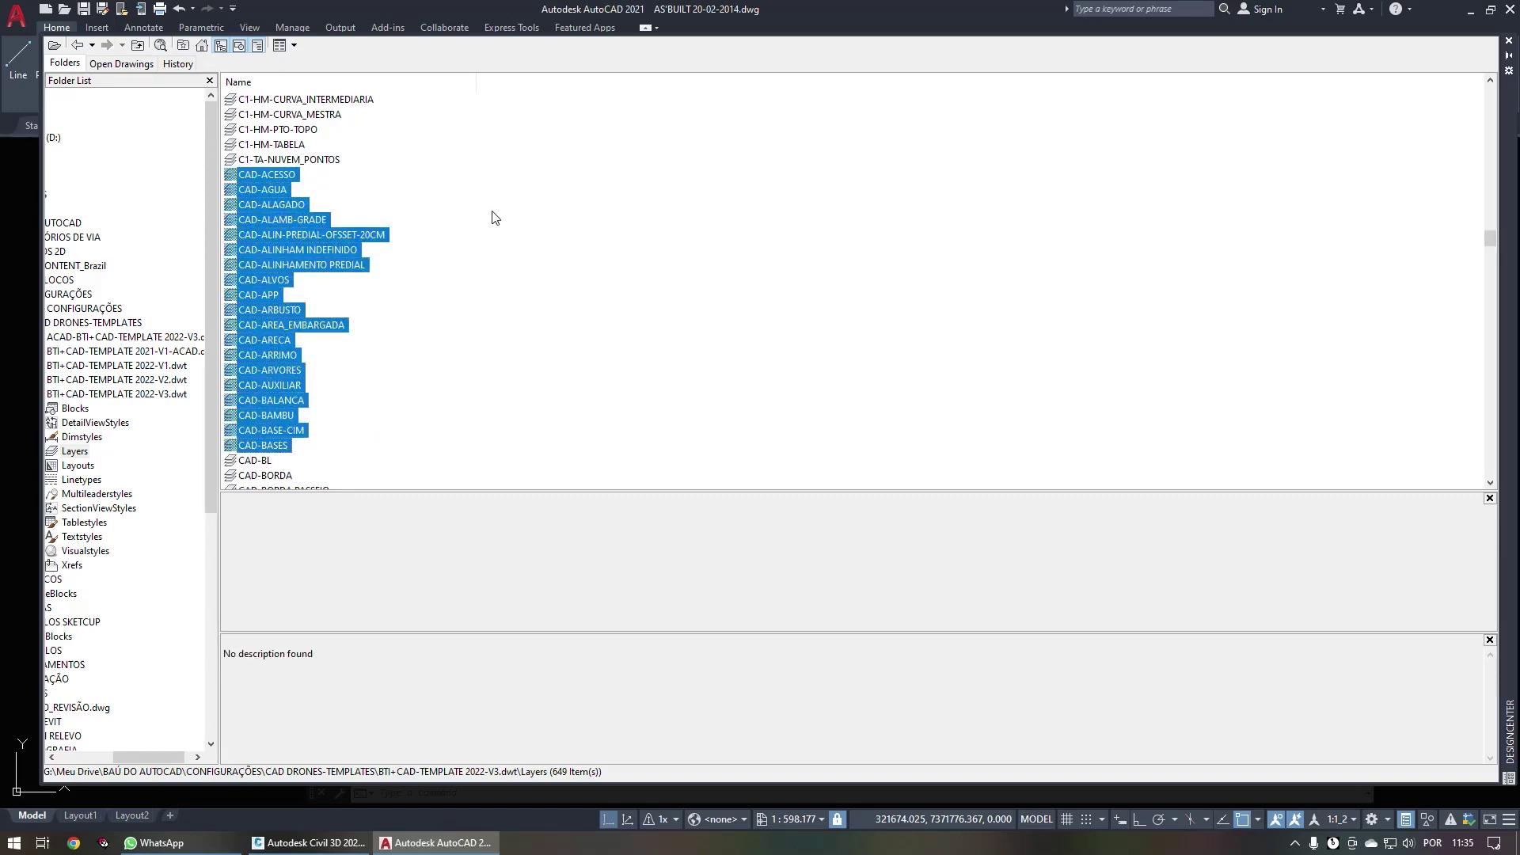
key(shift+Down)
key(shift+Down)
key(shift+Down)
key(shift+Down)
key(shift+Down)
key(shift+Down)
key(shift+Down)
key(shift+Down)
key(shift+Down)
key(shift+Down)
key(shift+Down)
key(shift+Down)
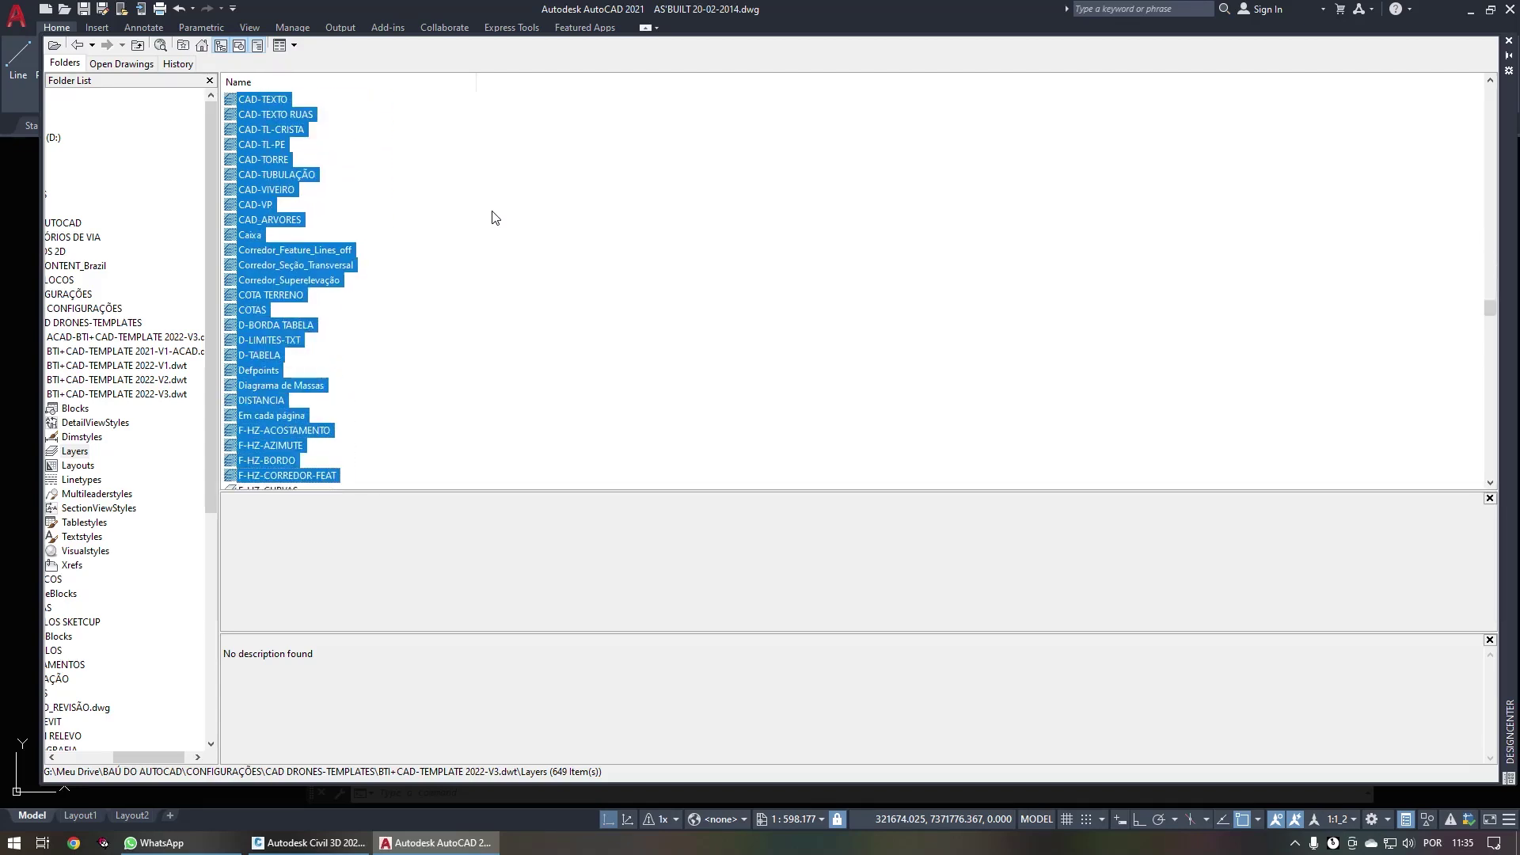
key(shift+Up)
key(shift+Up)
key(shift+Up)
key(shift+Up)
key(shift+Up)
key(shift+Up)
key(shift+Up)
key(shift+Up)
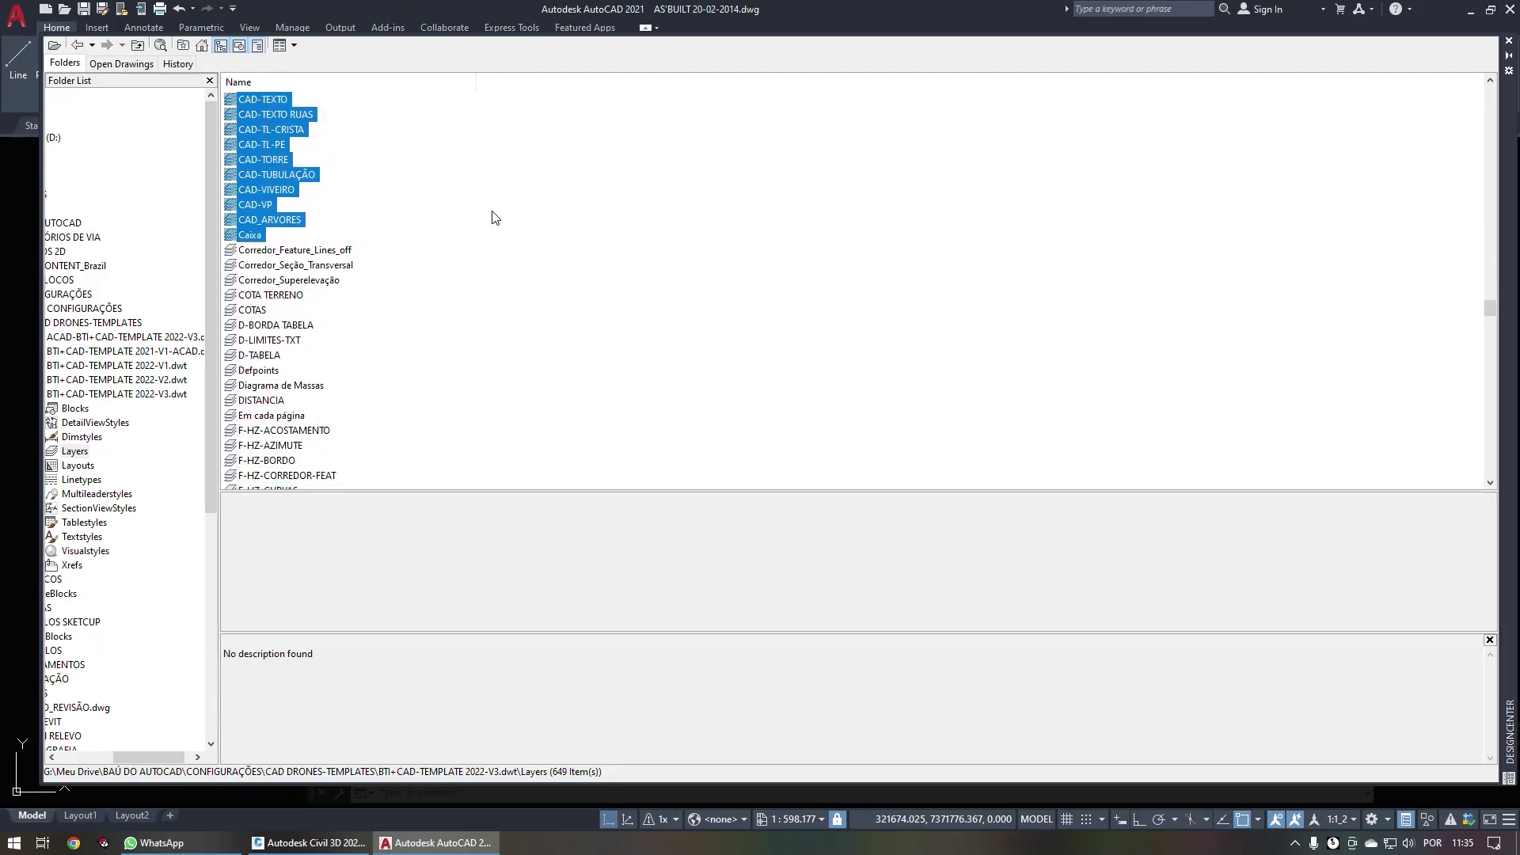
key(shift+Up)
key(shift+Up)
key(shift+Down)
right_click(266, 159)
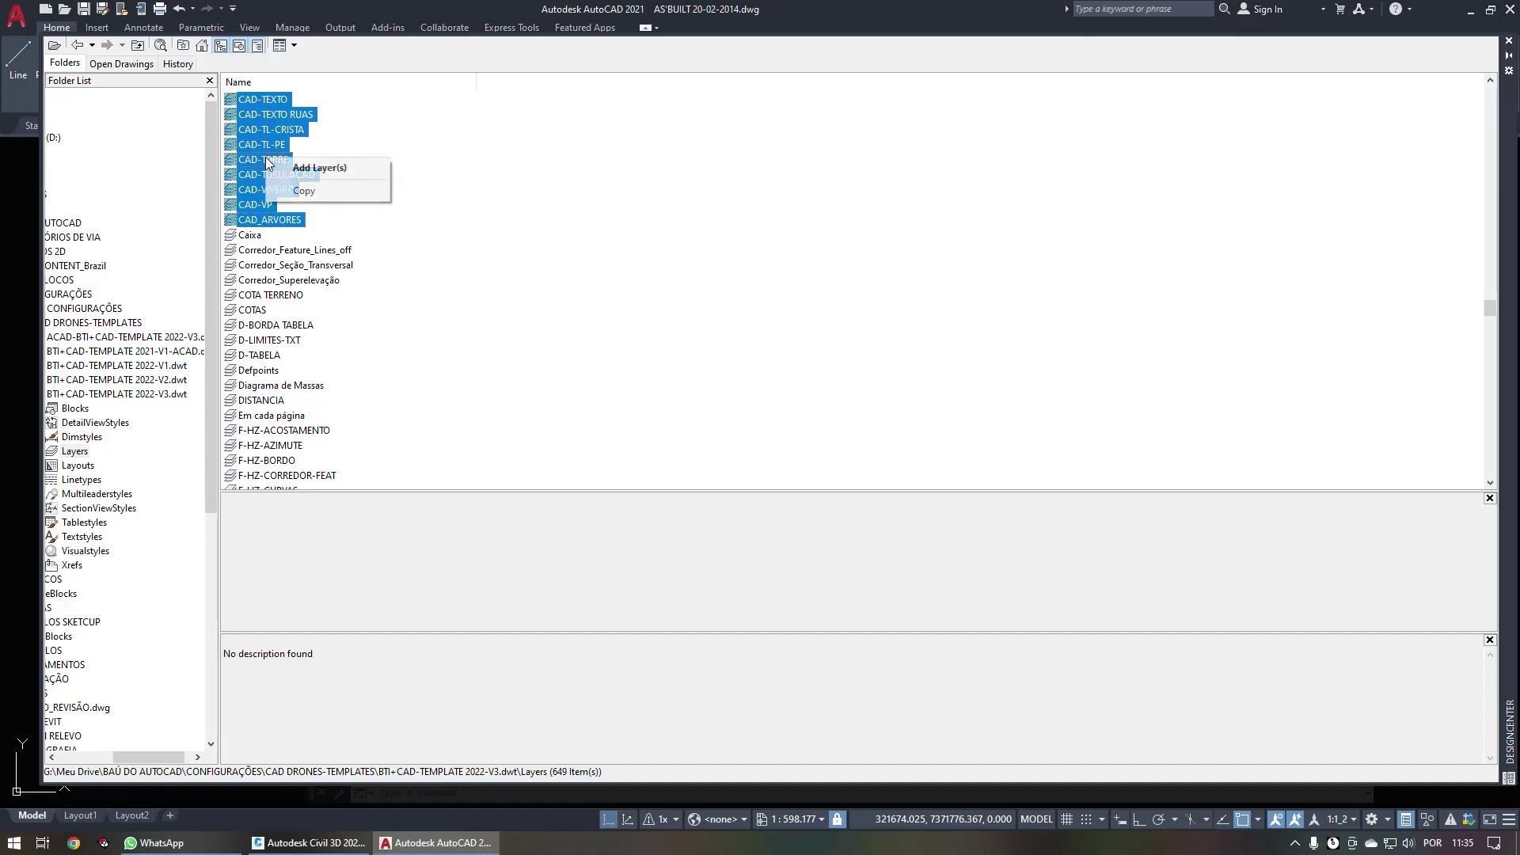
click(344, 173)
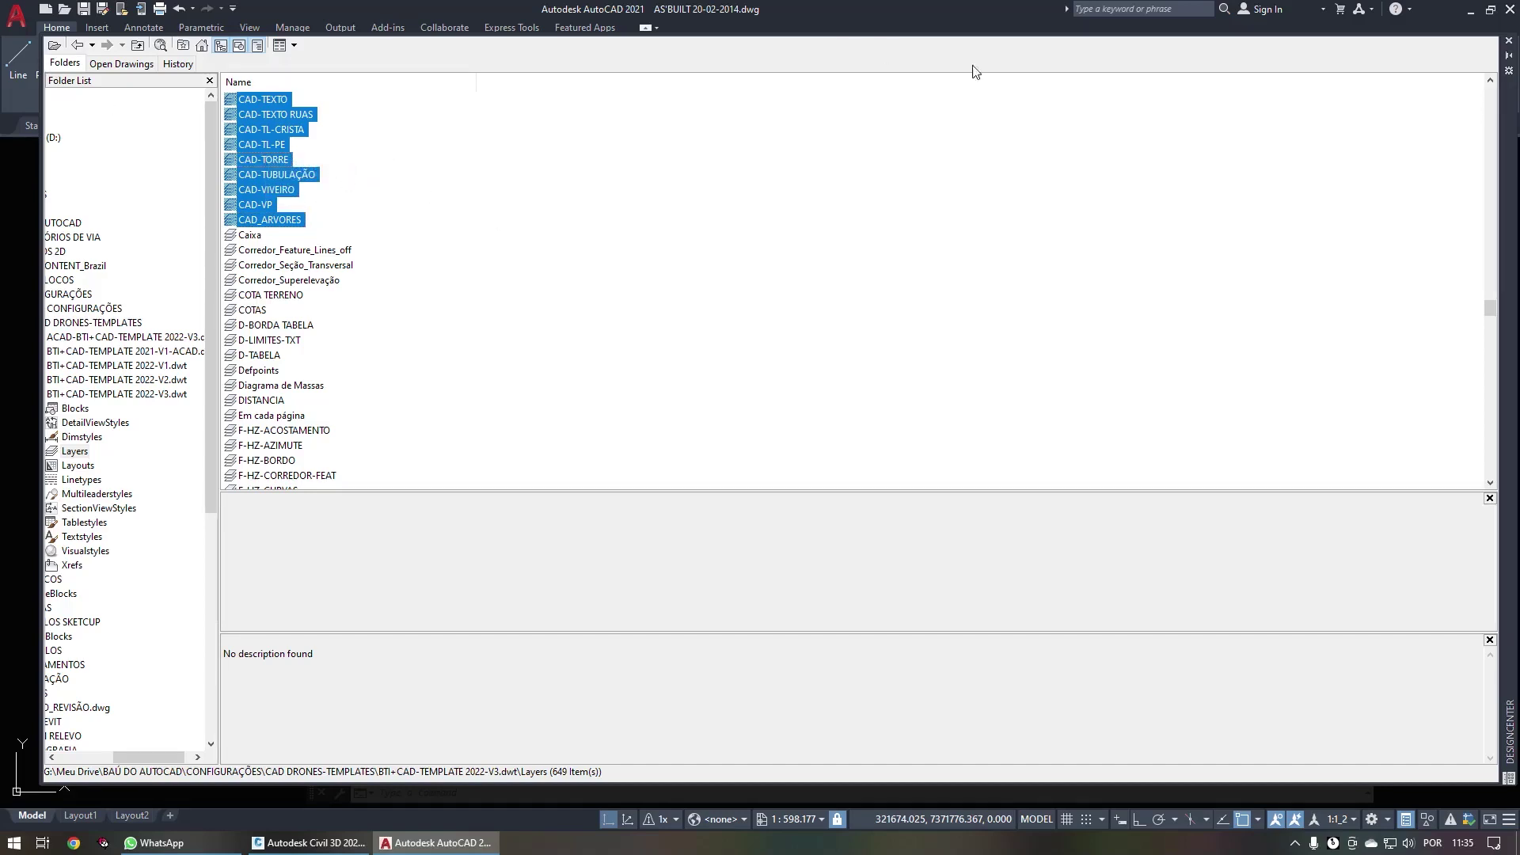
click(1509, 42)
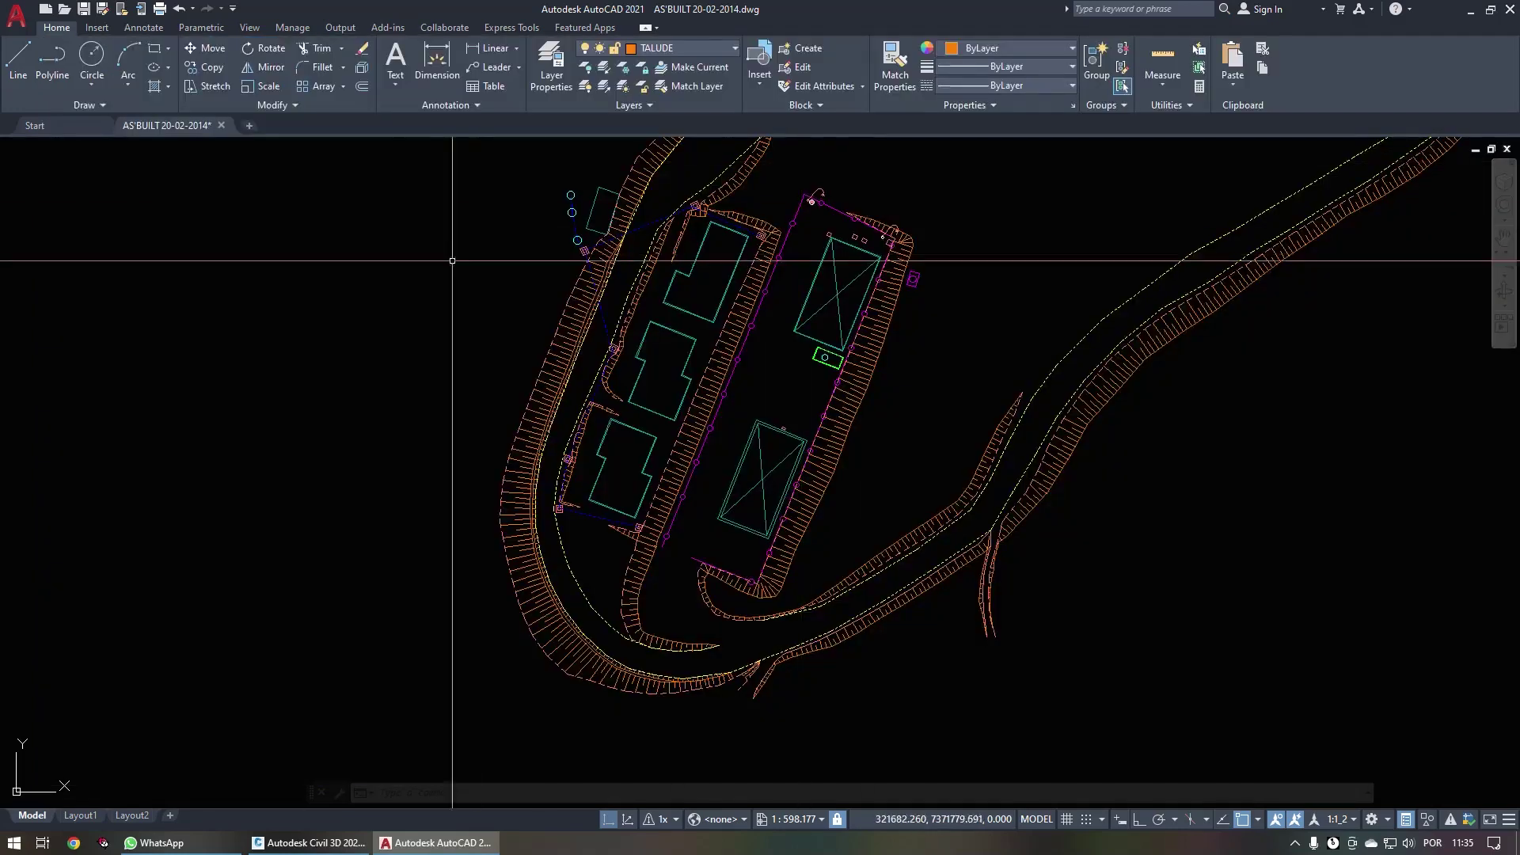
click(711, 49)
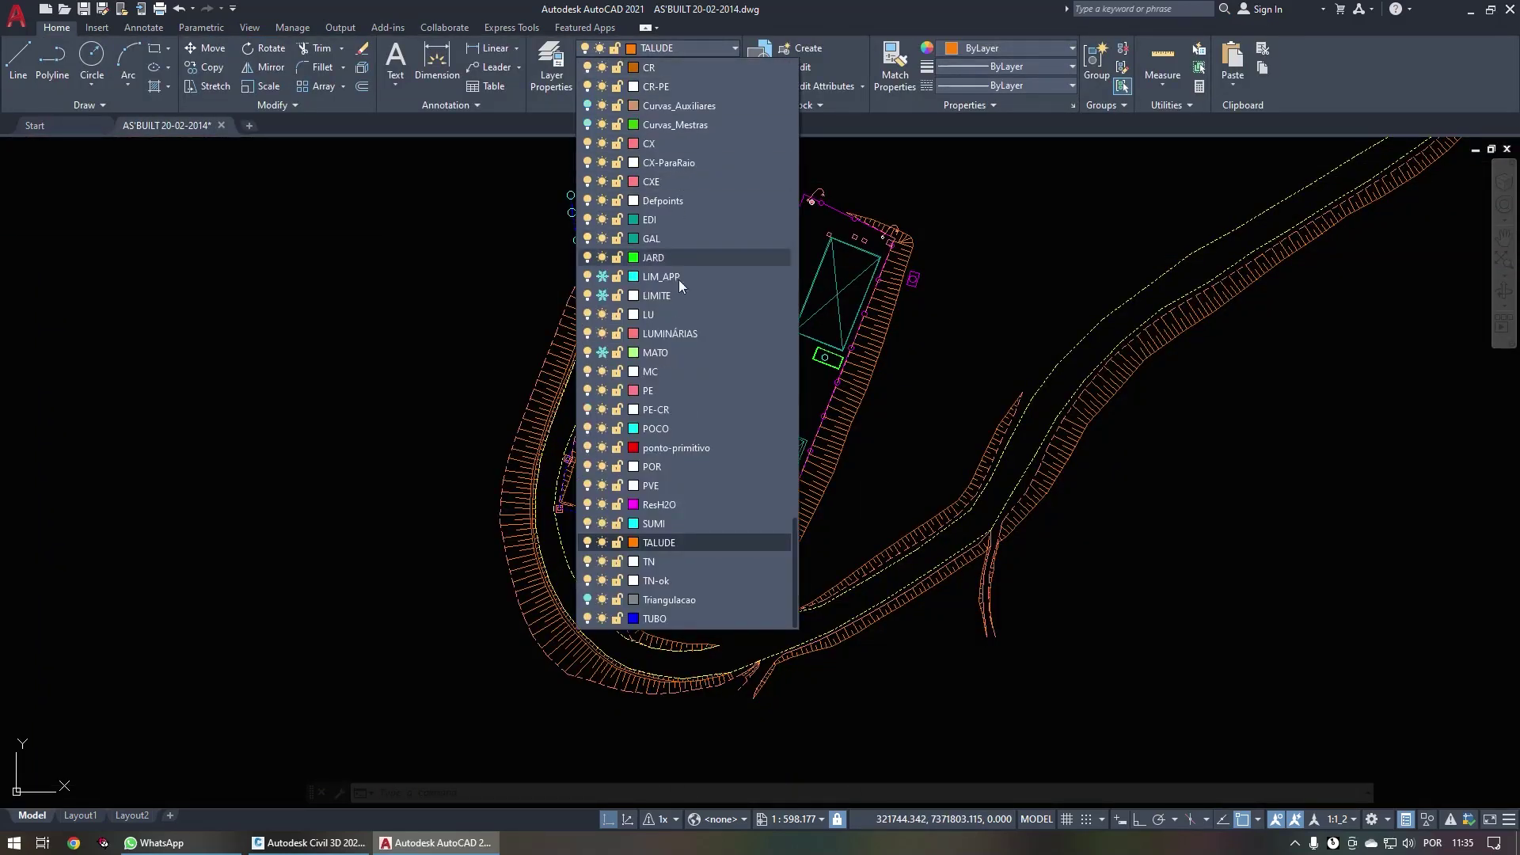
Step: Check the imported CAD- layers such as CAD-PONTE and CAD-TEXTO, leaving TALUDE current
scroll(676, 279, up, 7)
scroll(690, 253, up, 2)
scroll(695, 229, up, 2)
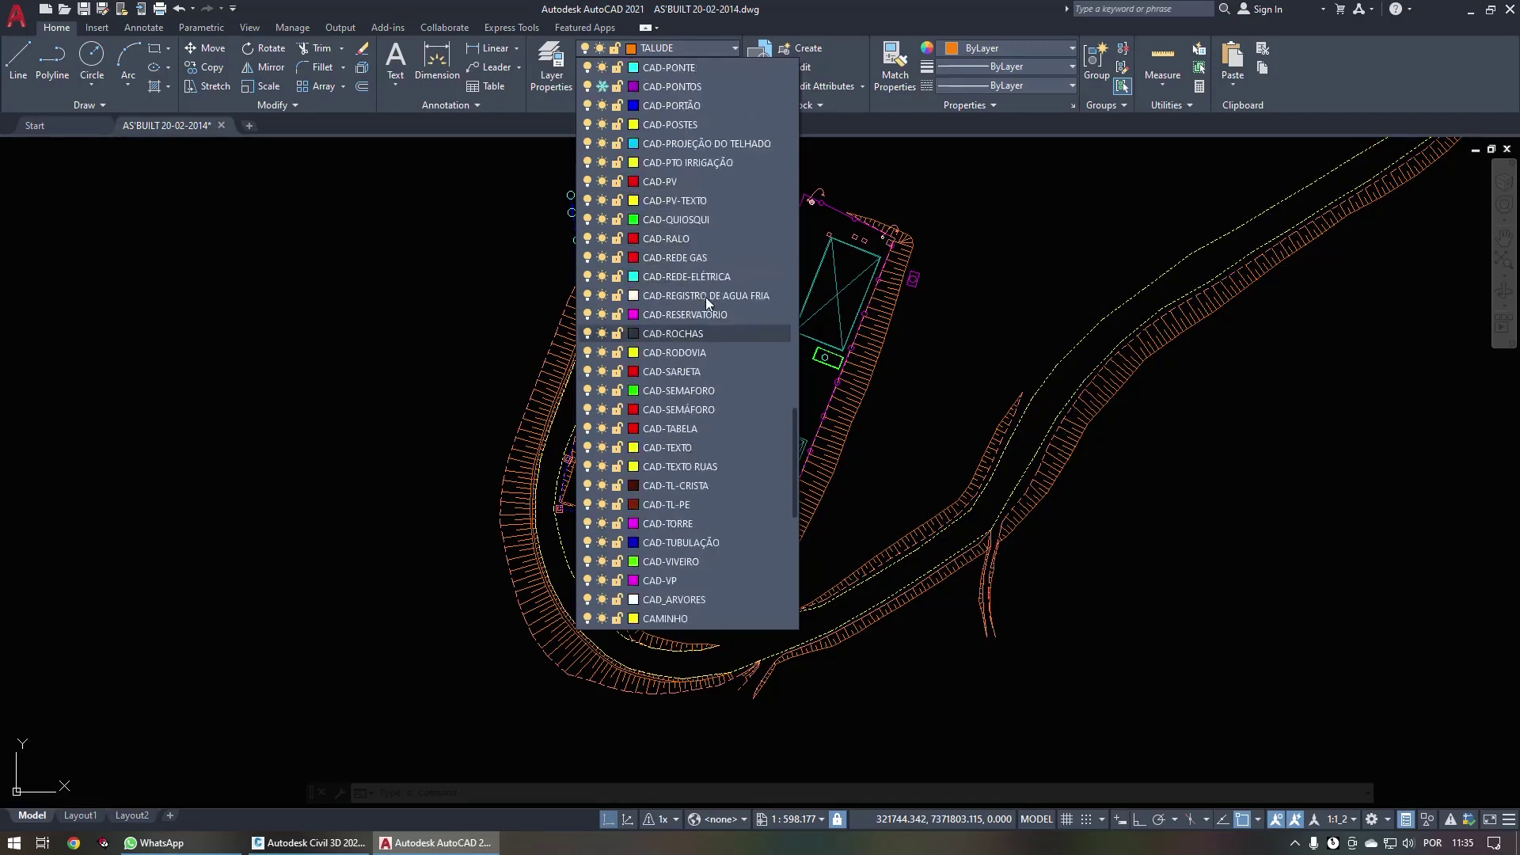
scroll(706, 297, up, 1)
scroll(695, 443, down, 2)
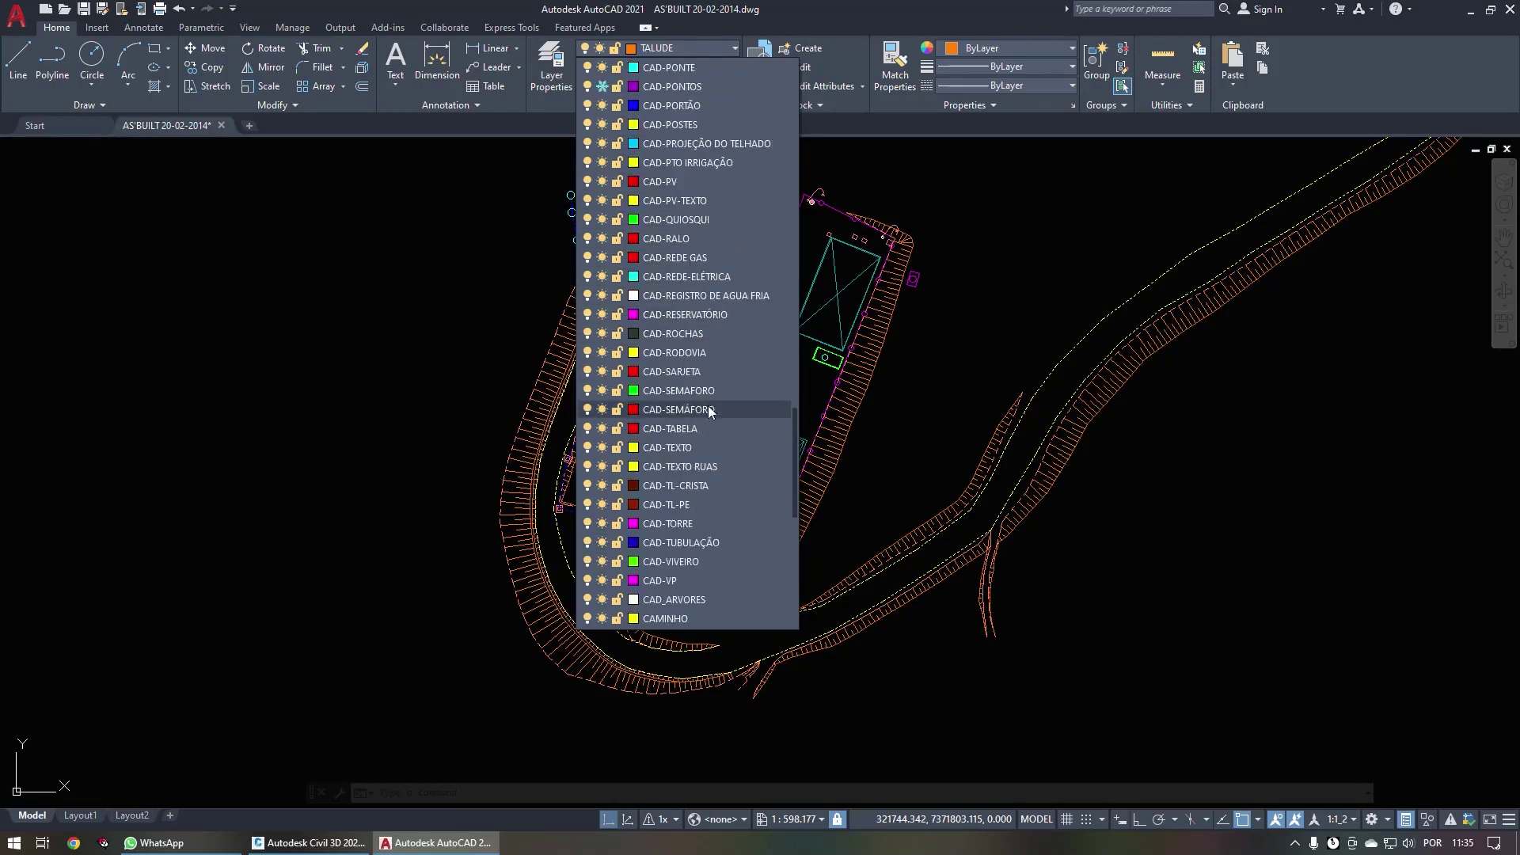
scroll(680, 475, up, 2)
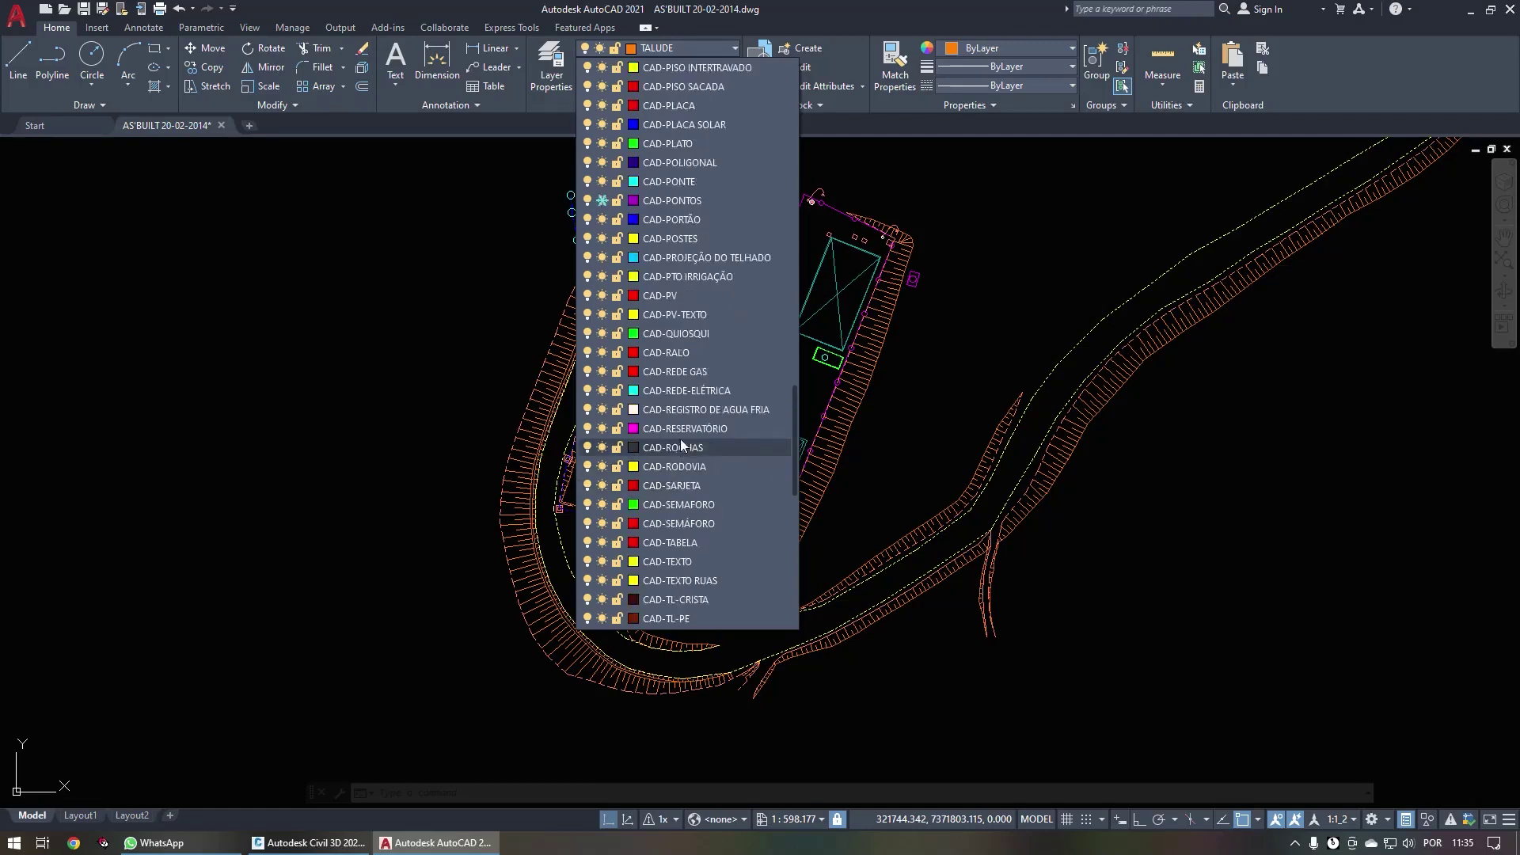
scroll(688, 417, up, 2)
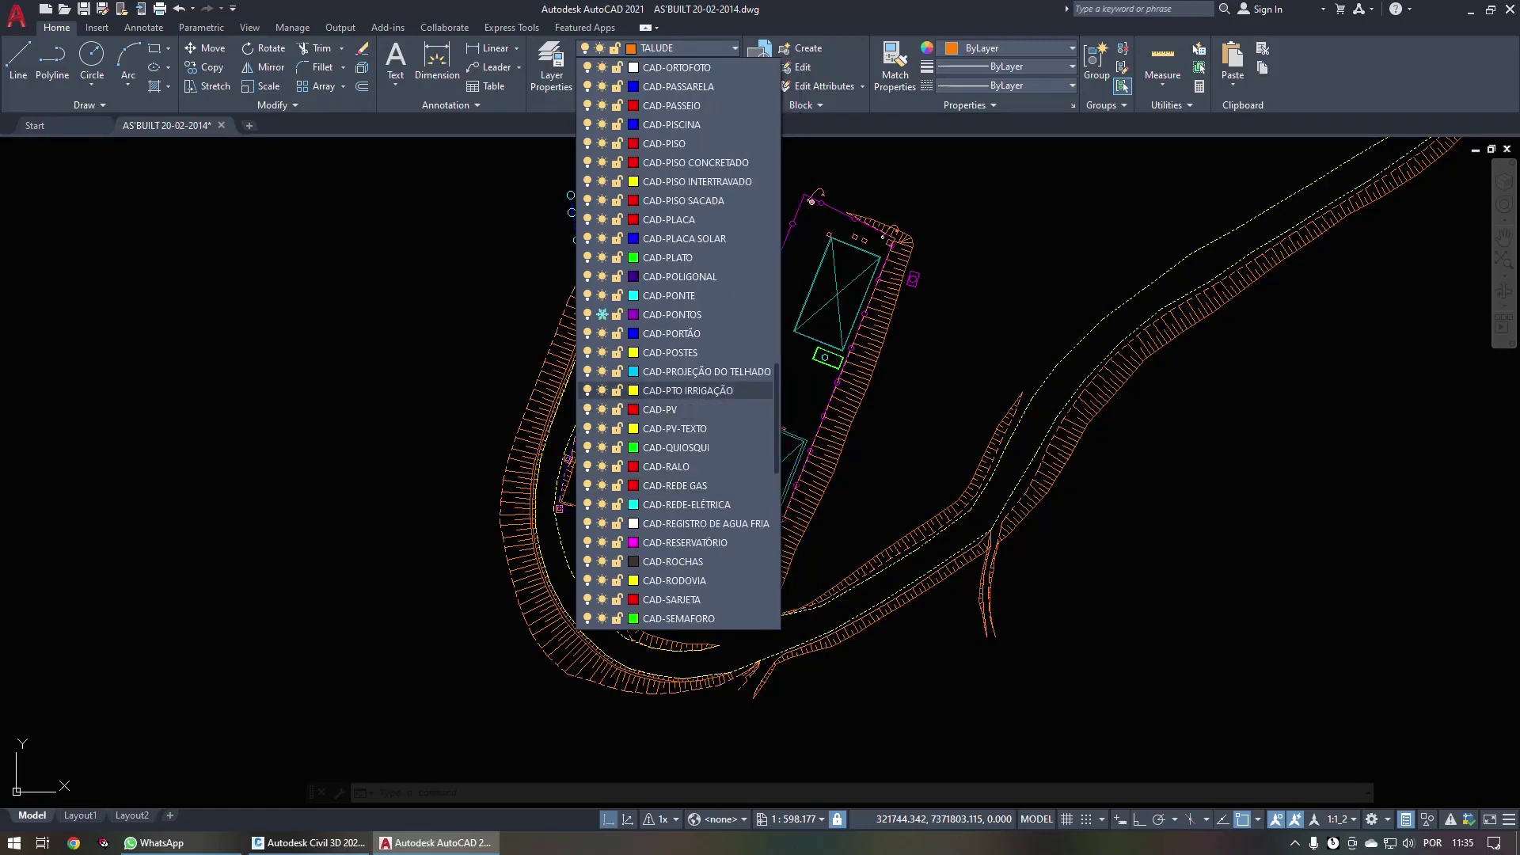
click(443, 288)
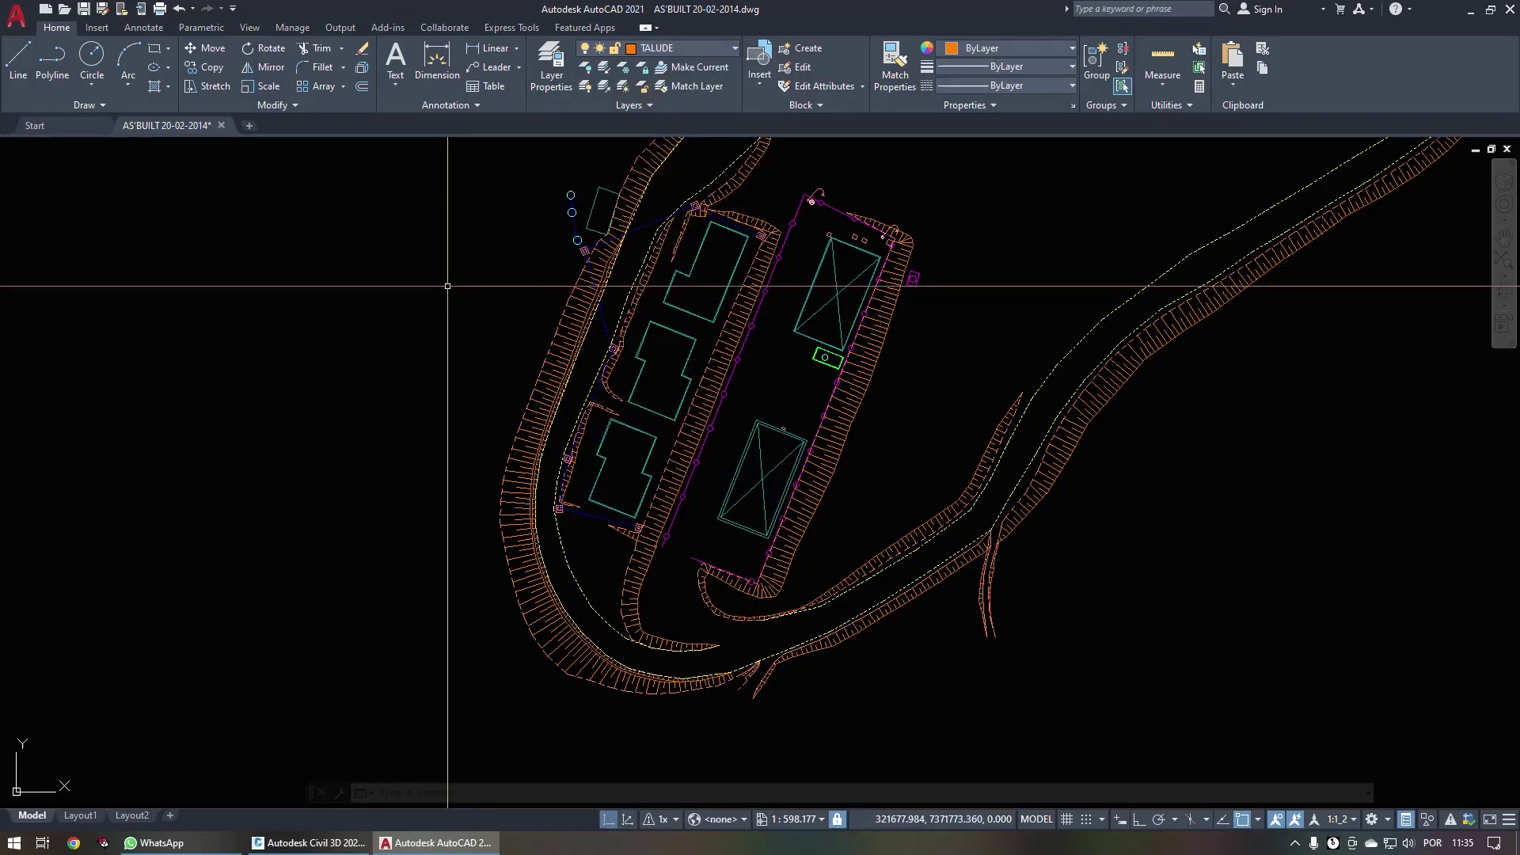
Step: Start LAYMRG and pick a PE slope line as the layer to merge
key(Escape)
key(Escape)
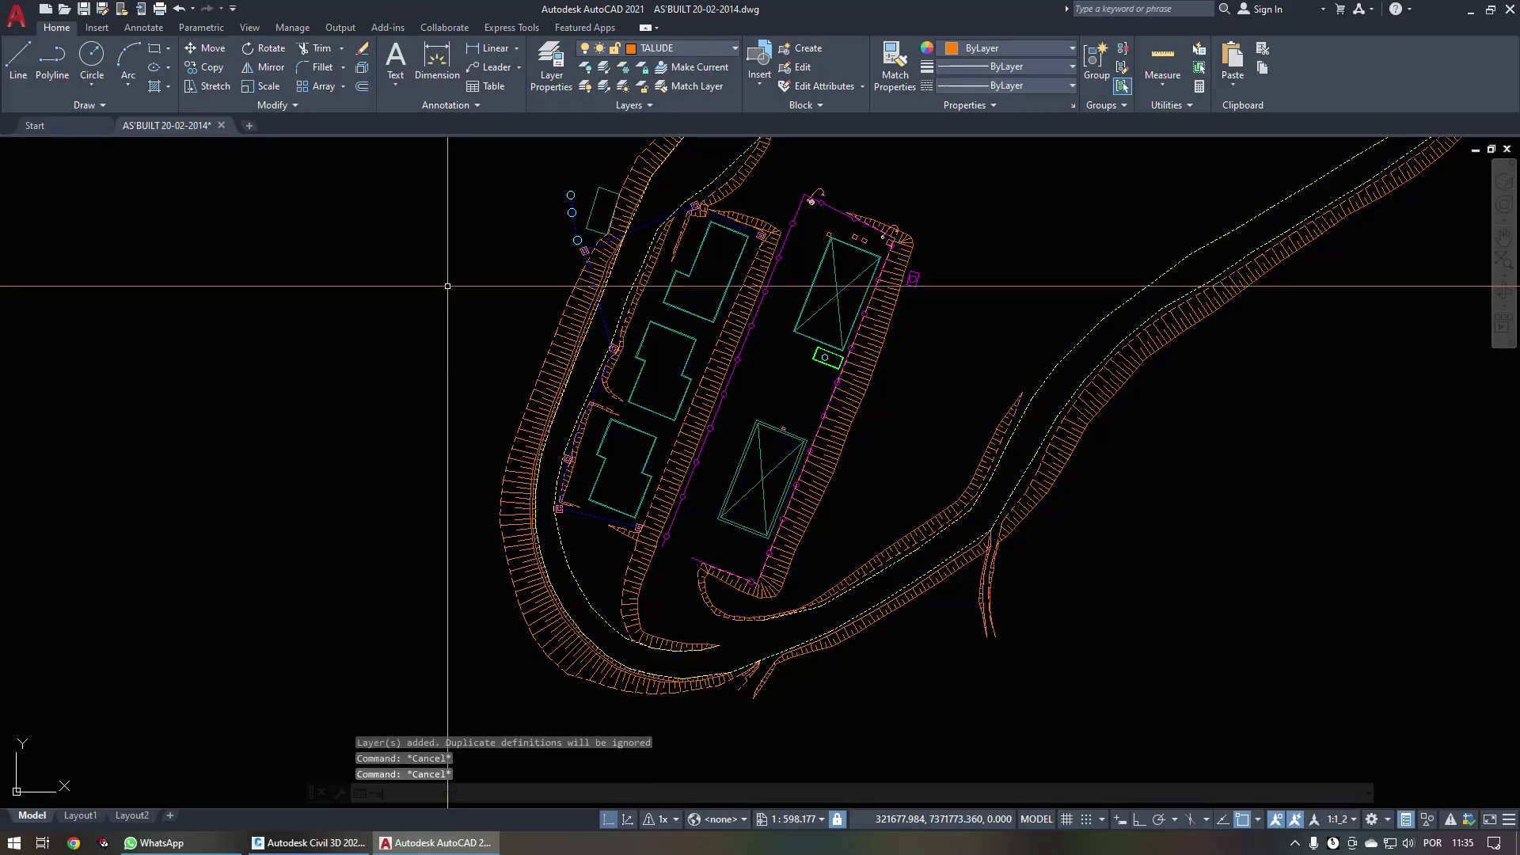
text(rg)
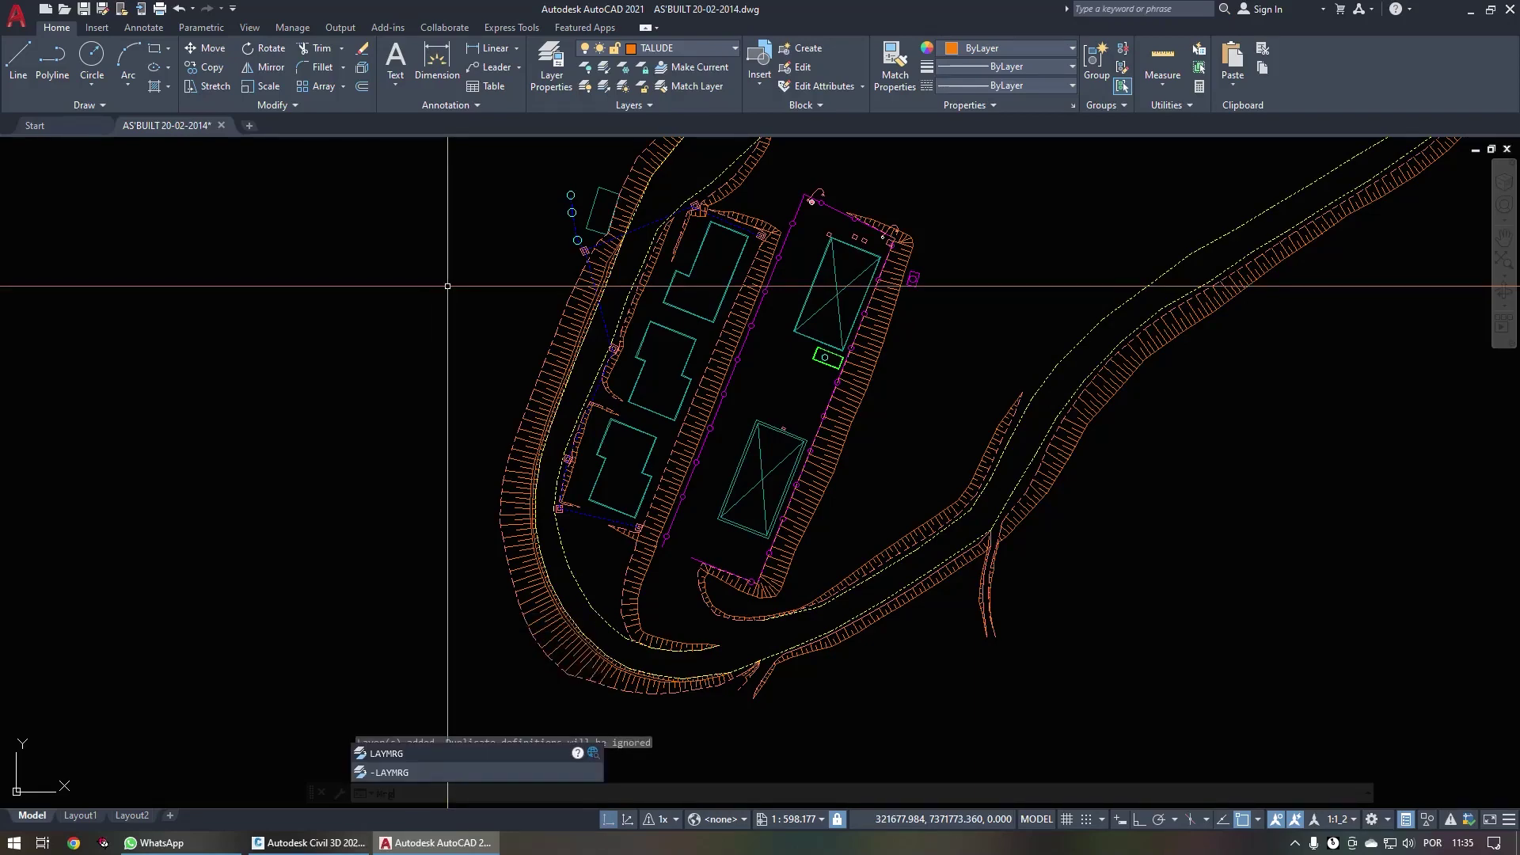
key(Return)
scroll(568, 335, up, 5)
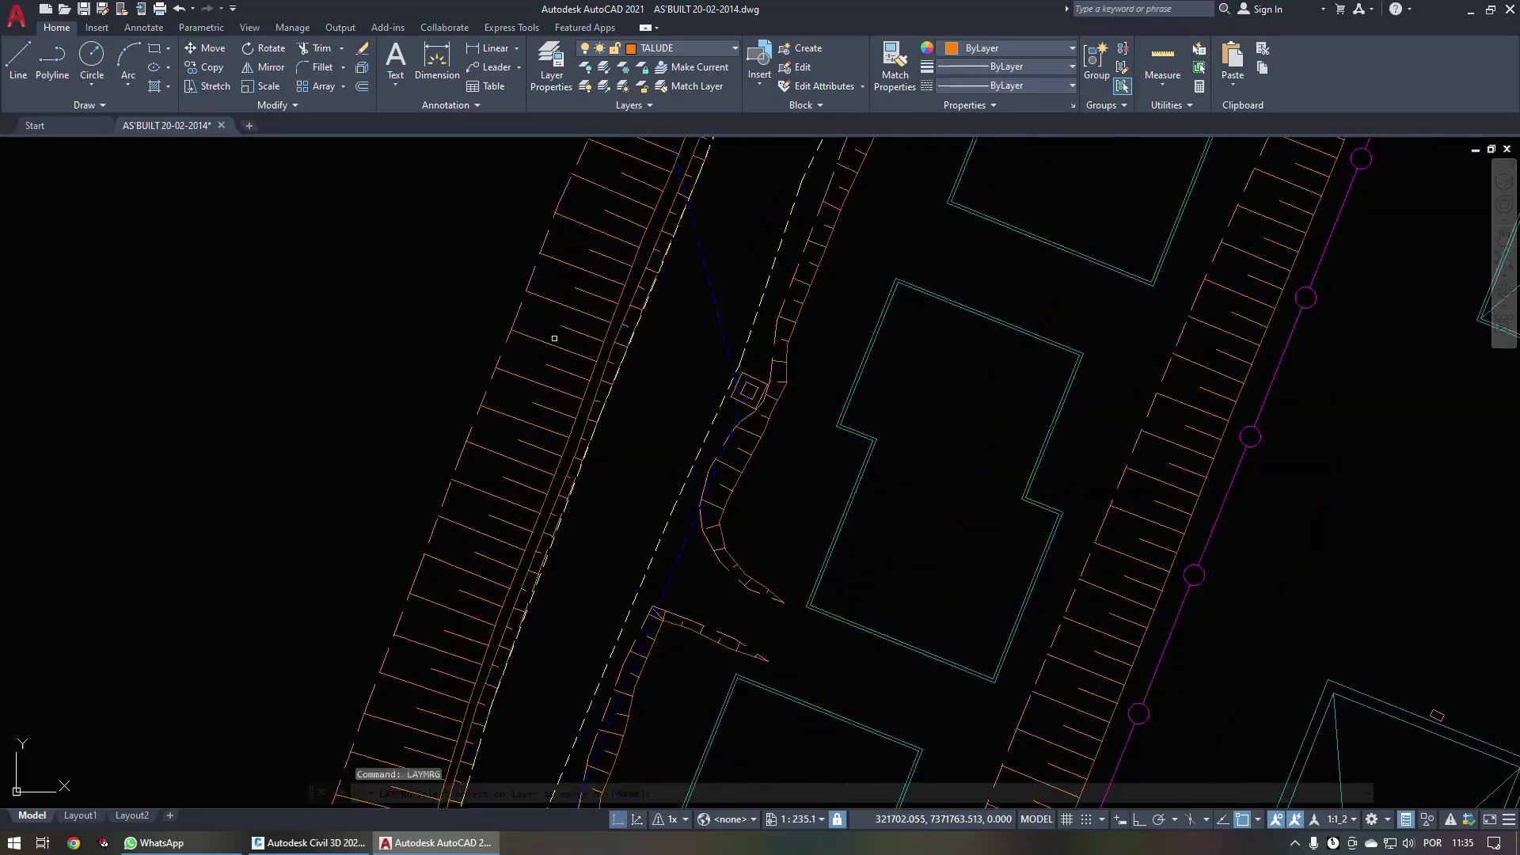
click(518, 310)
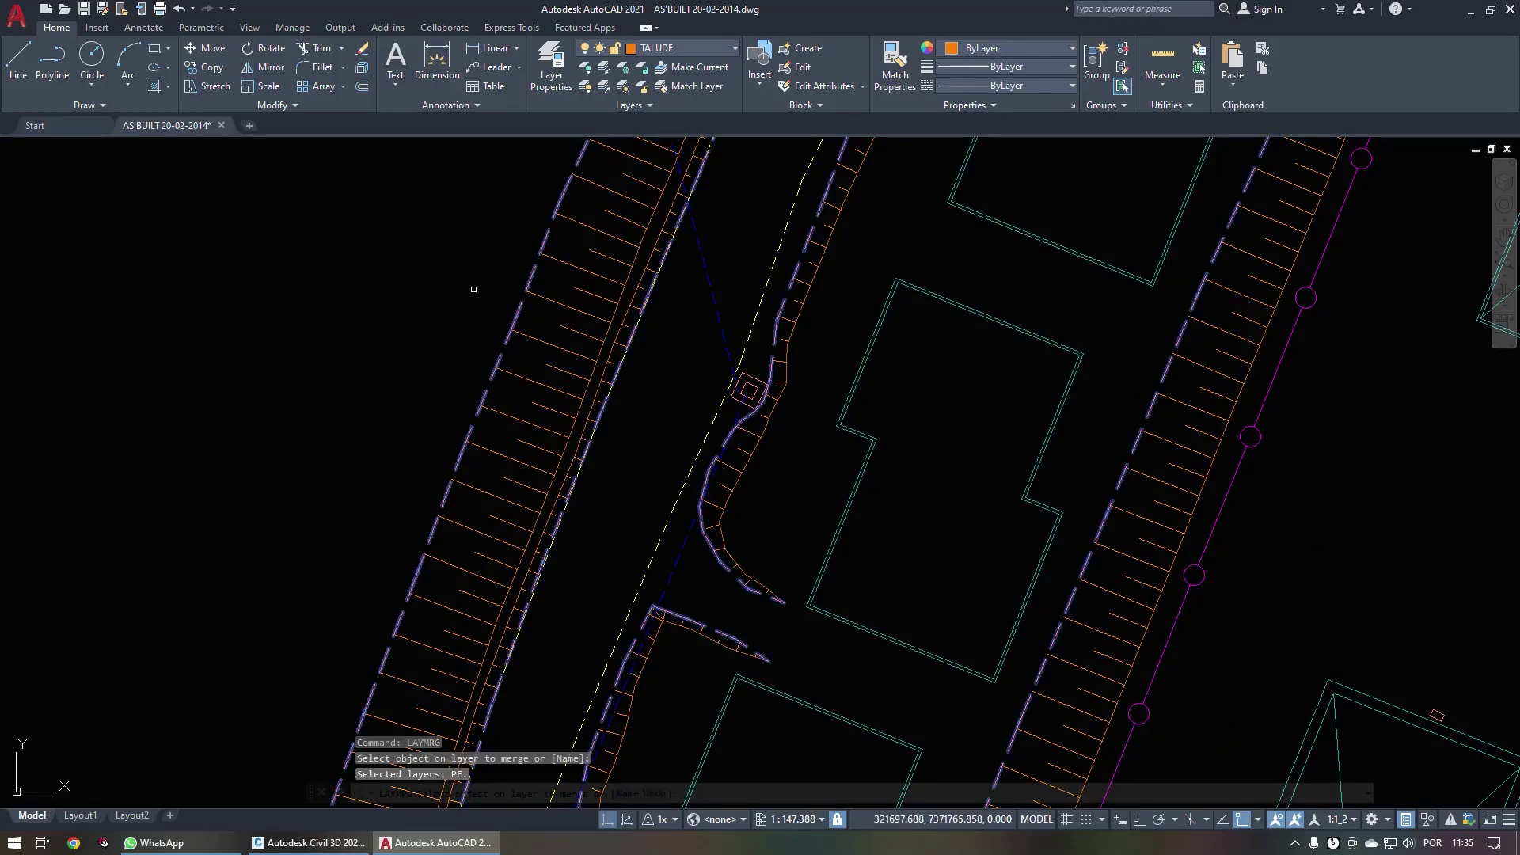
scroll(473, 289, down, 3)
scroll(474, 289, down, 3)
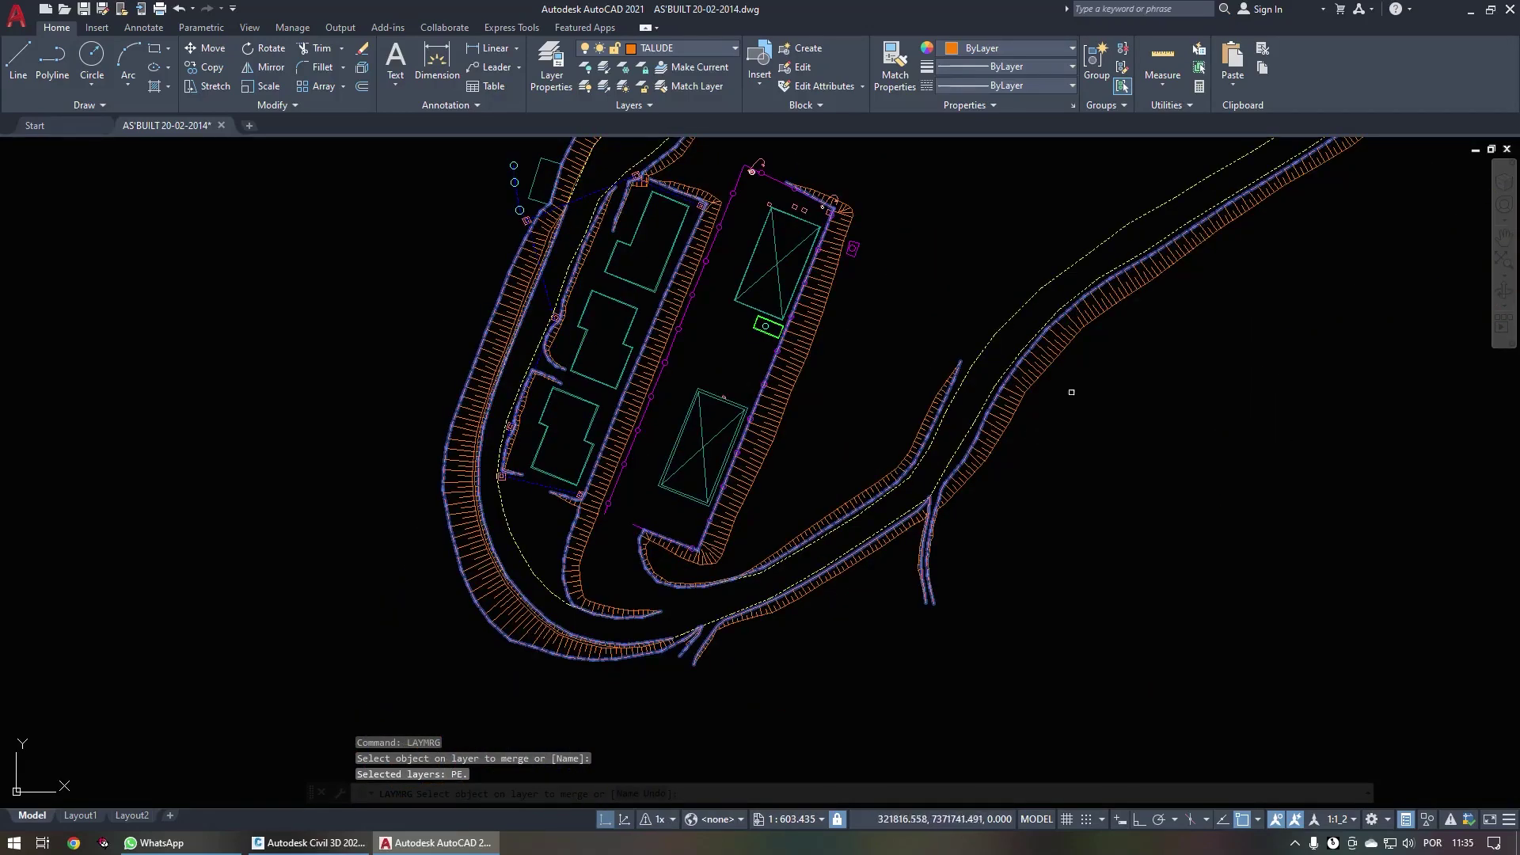
scroll(961, 305, up, 2)
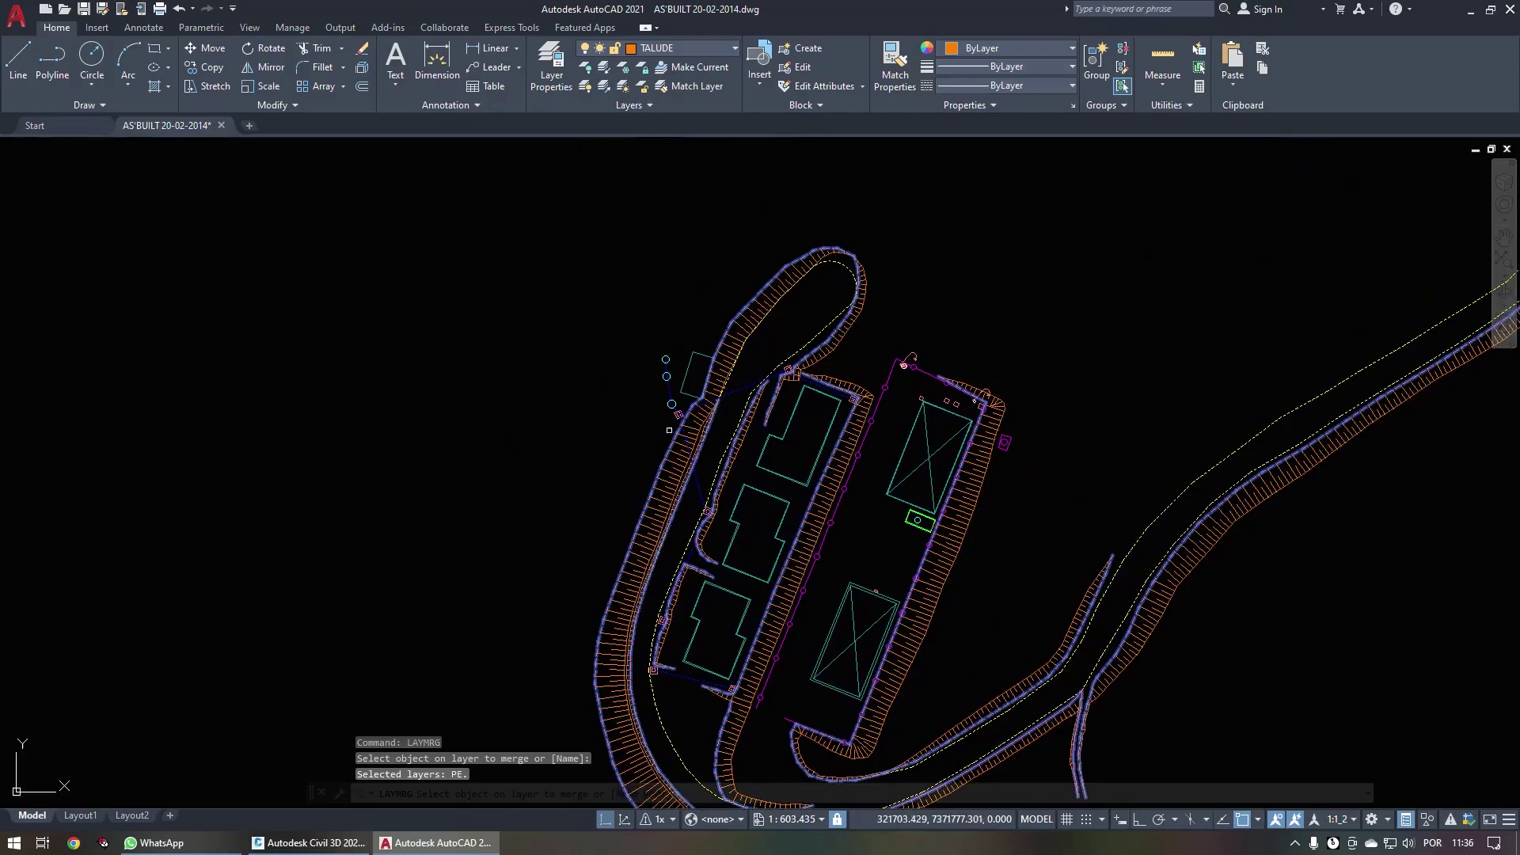
scroll(630, 503, up, 3)
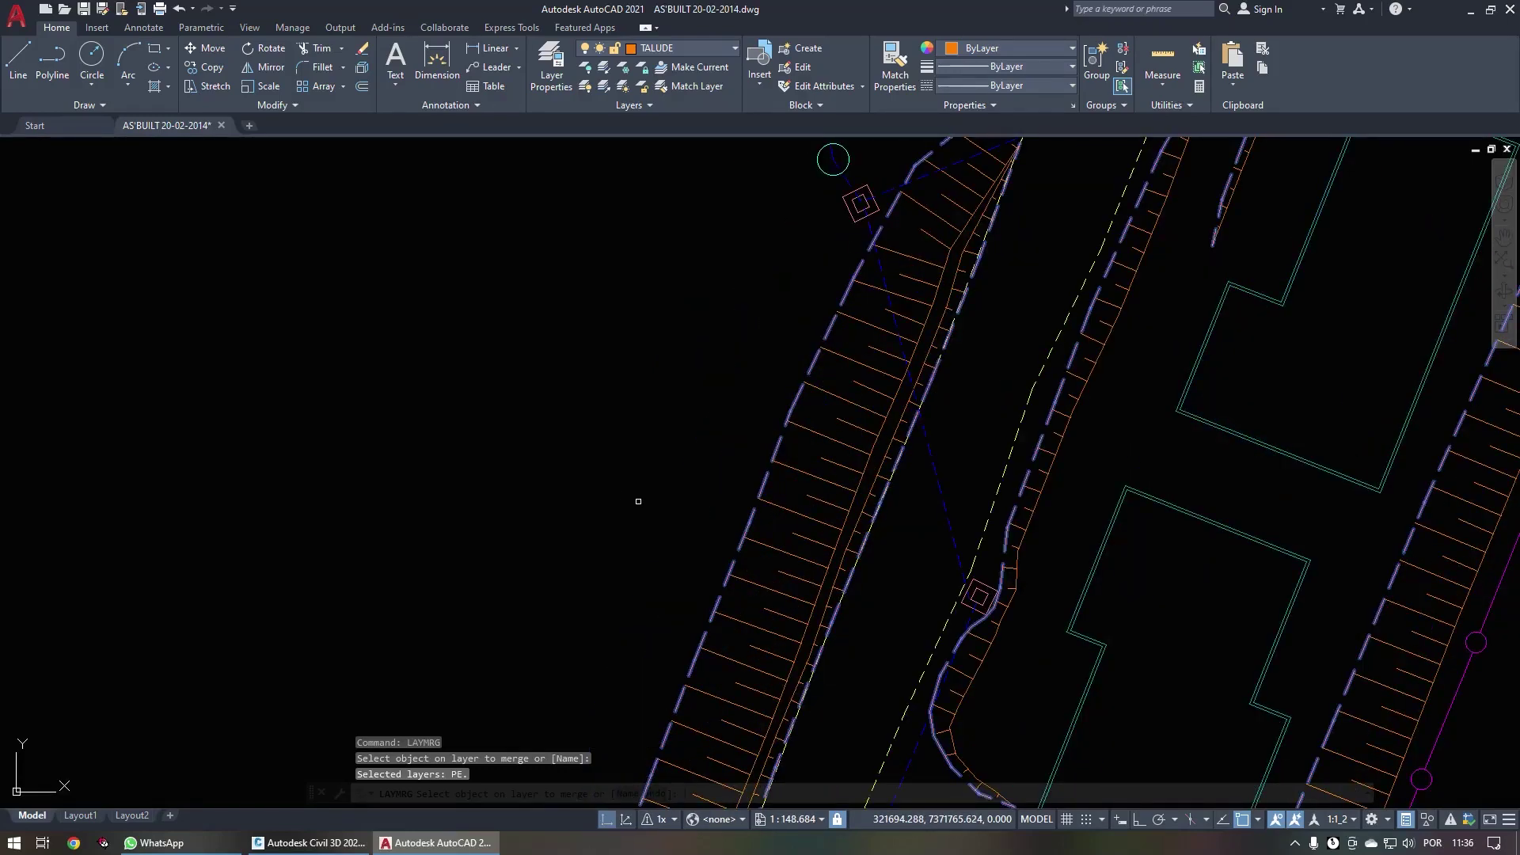
key(Return)
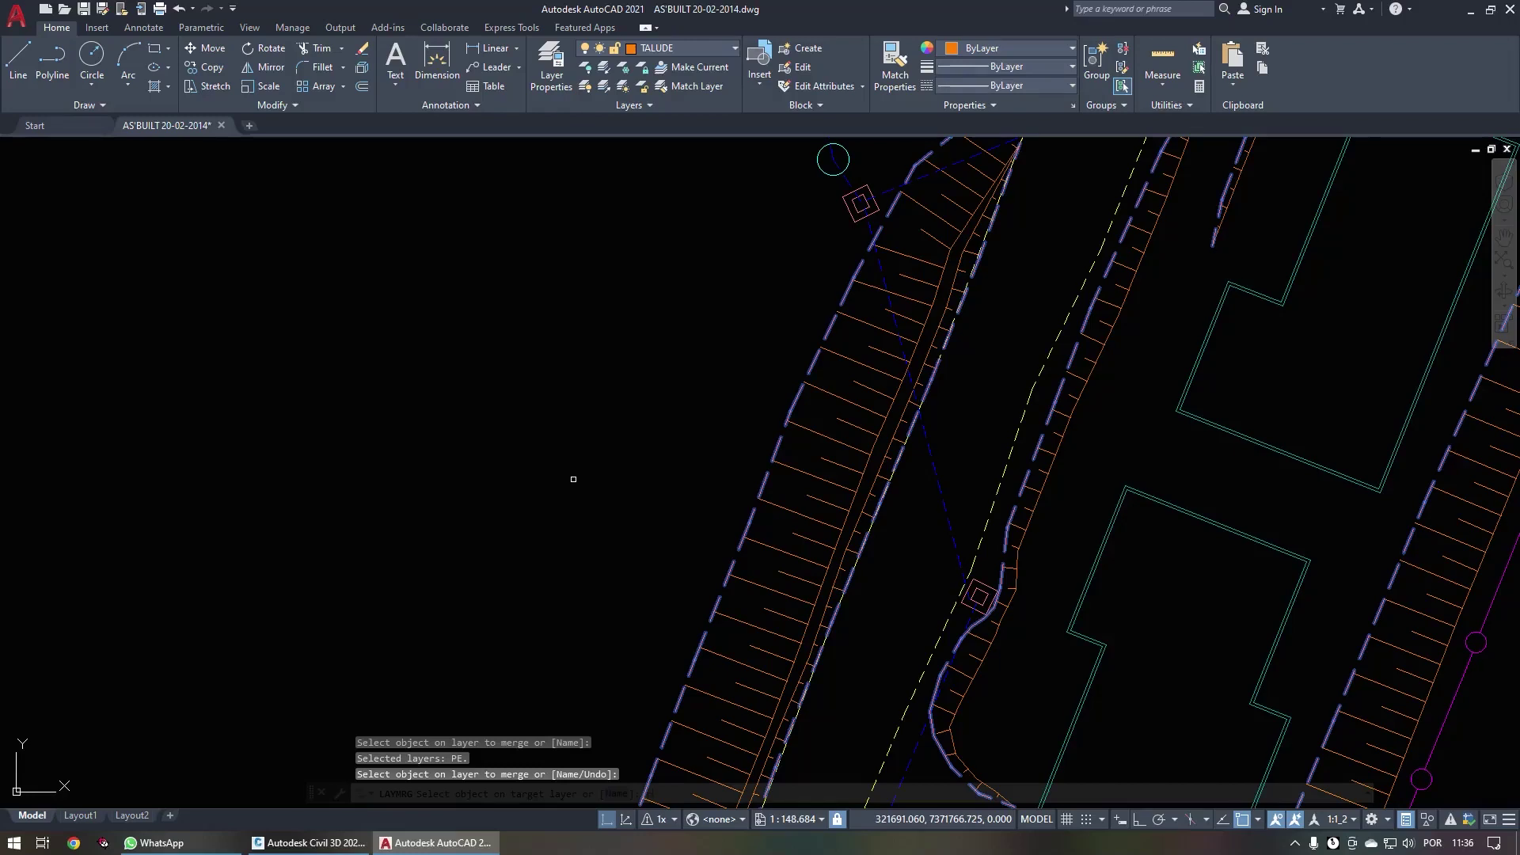
Step: Choose CAD-TL-PE by name as the merge target and confirm, deleting layer PE
text(n)
key(Return)
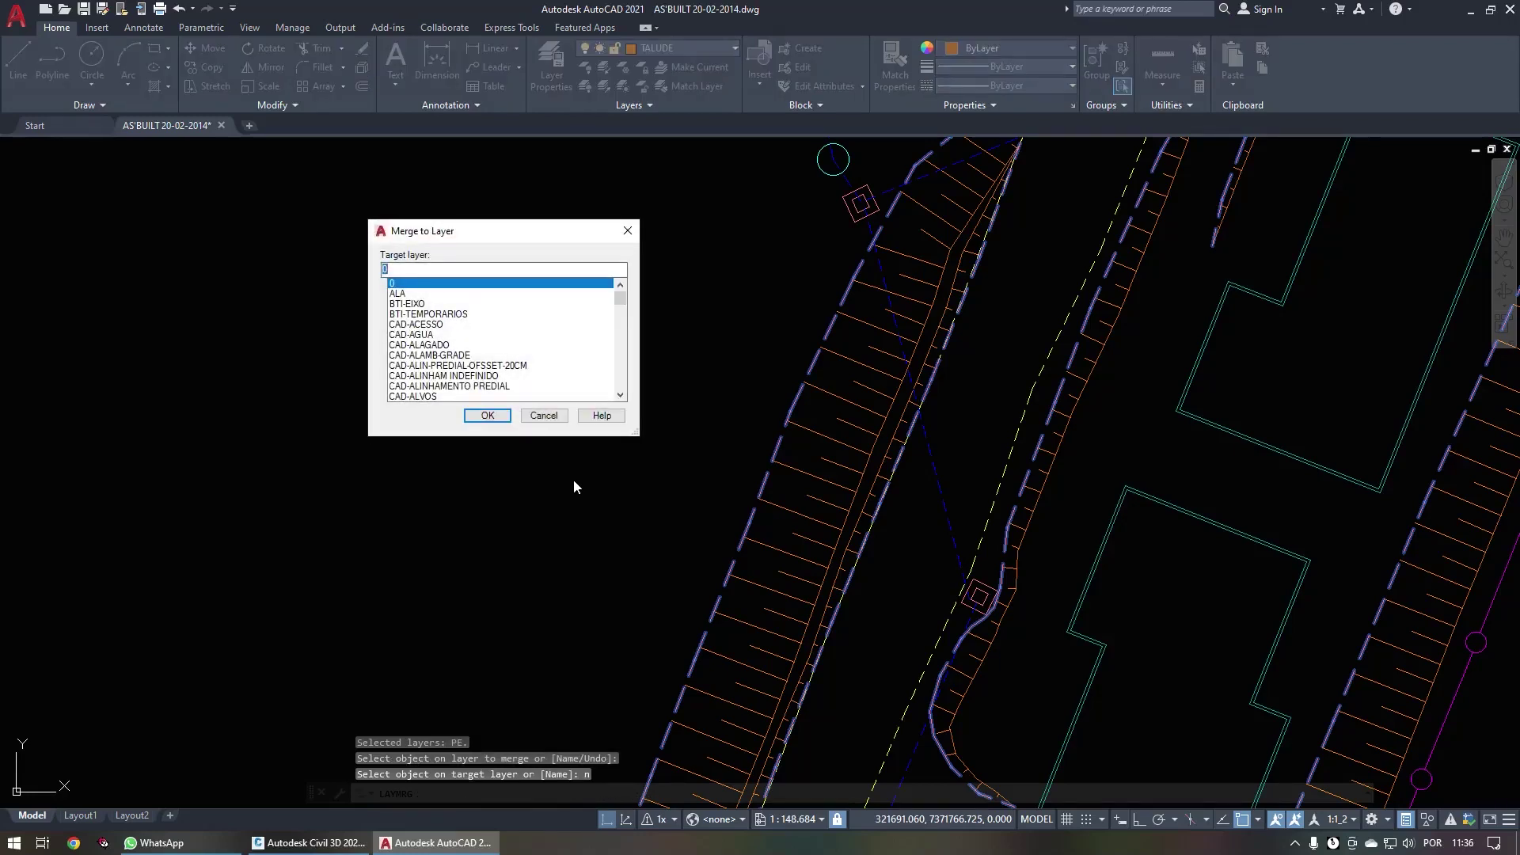
scroll(455, 354, down, 3)
scroll(456, 354, down, 5)
scroll(455, 354, down, 5)
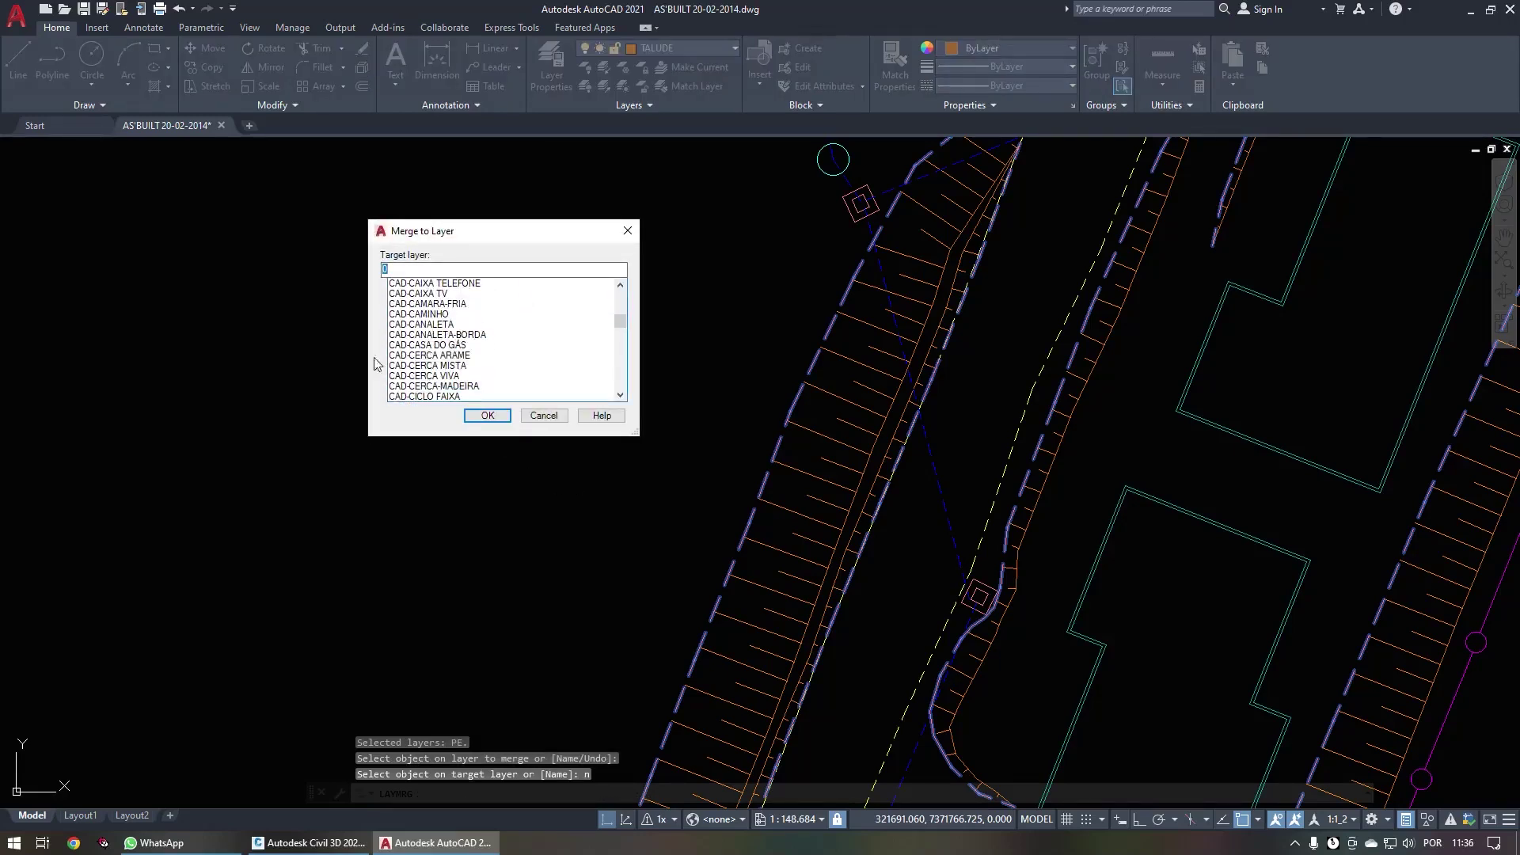
text(cad)
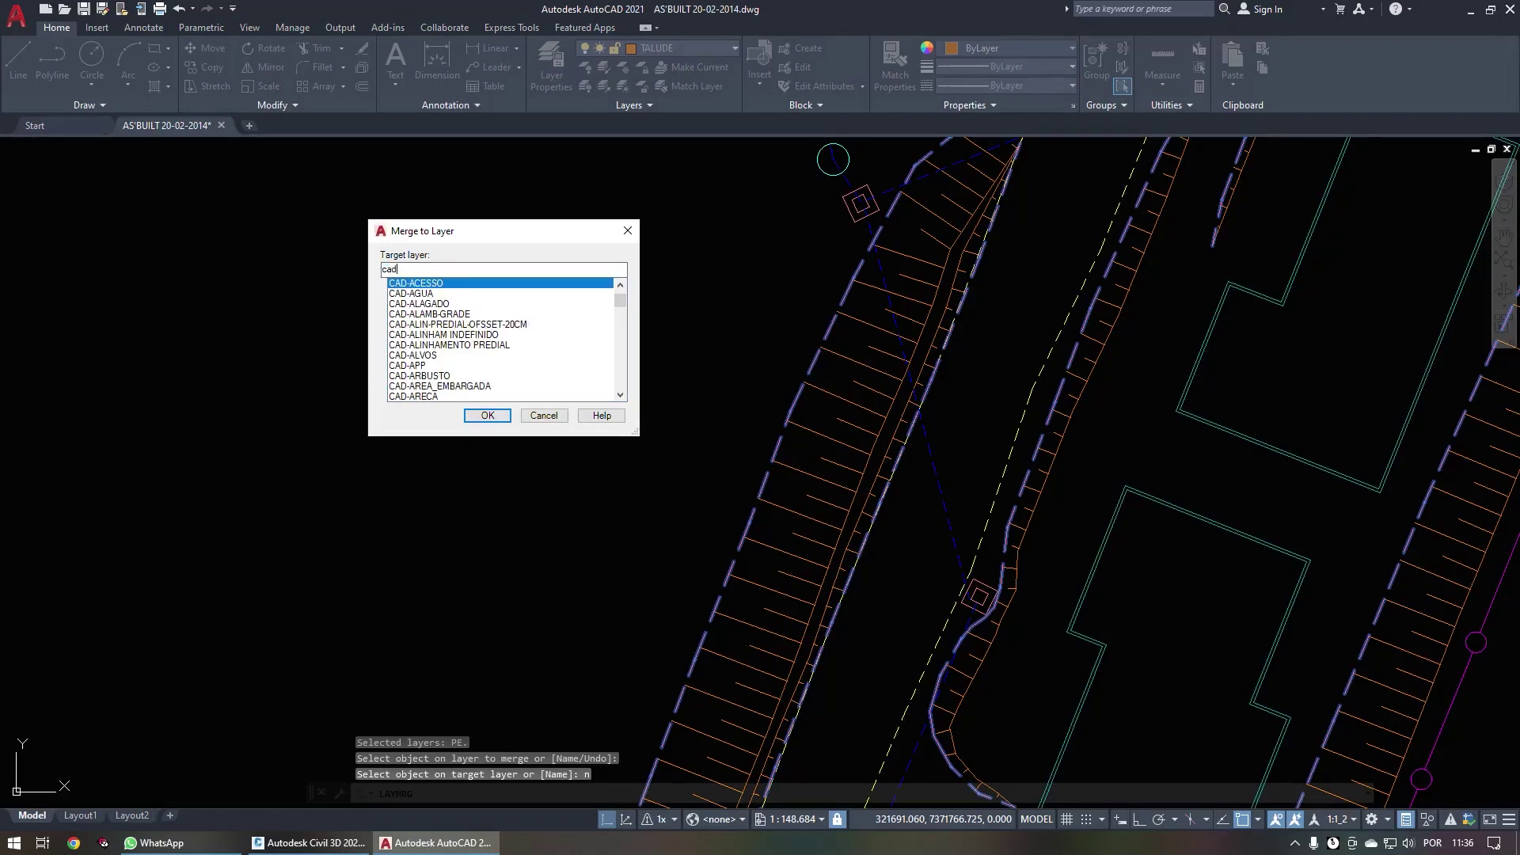
text(-t)
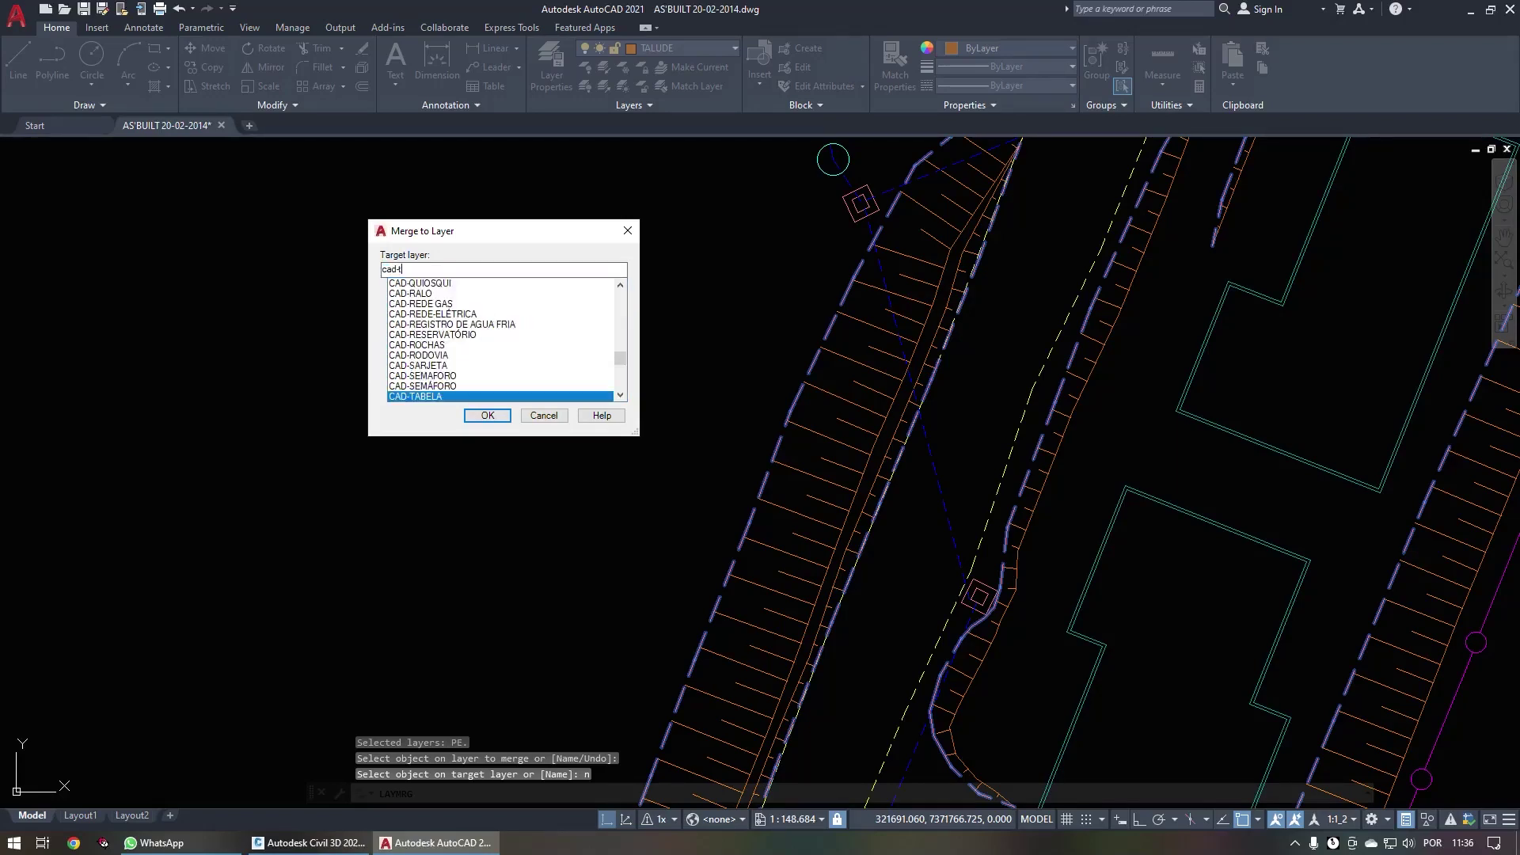
text(l-)
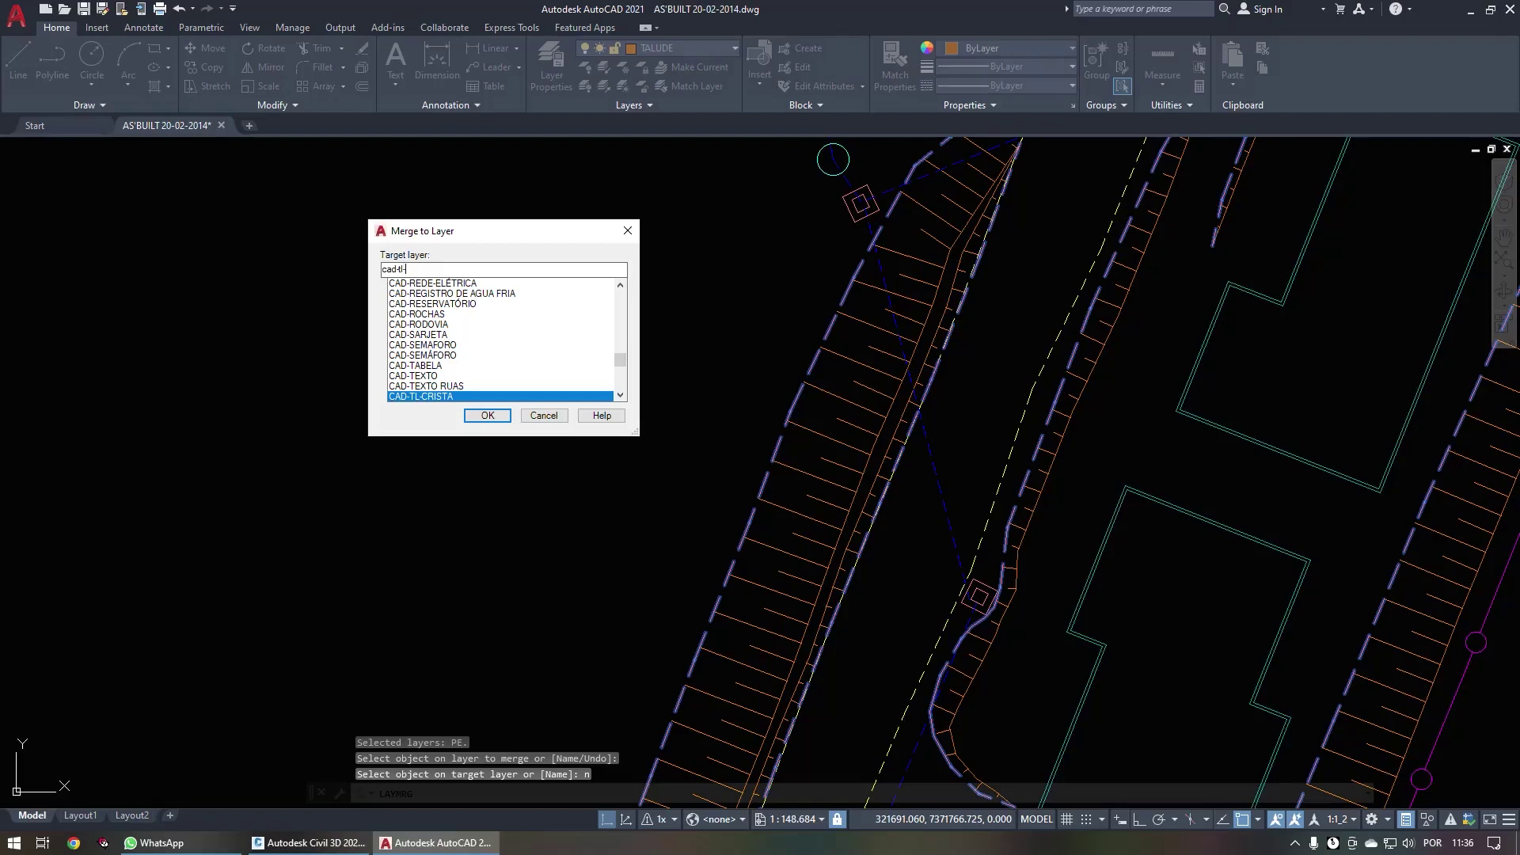
text(p)
click(422, 396)
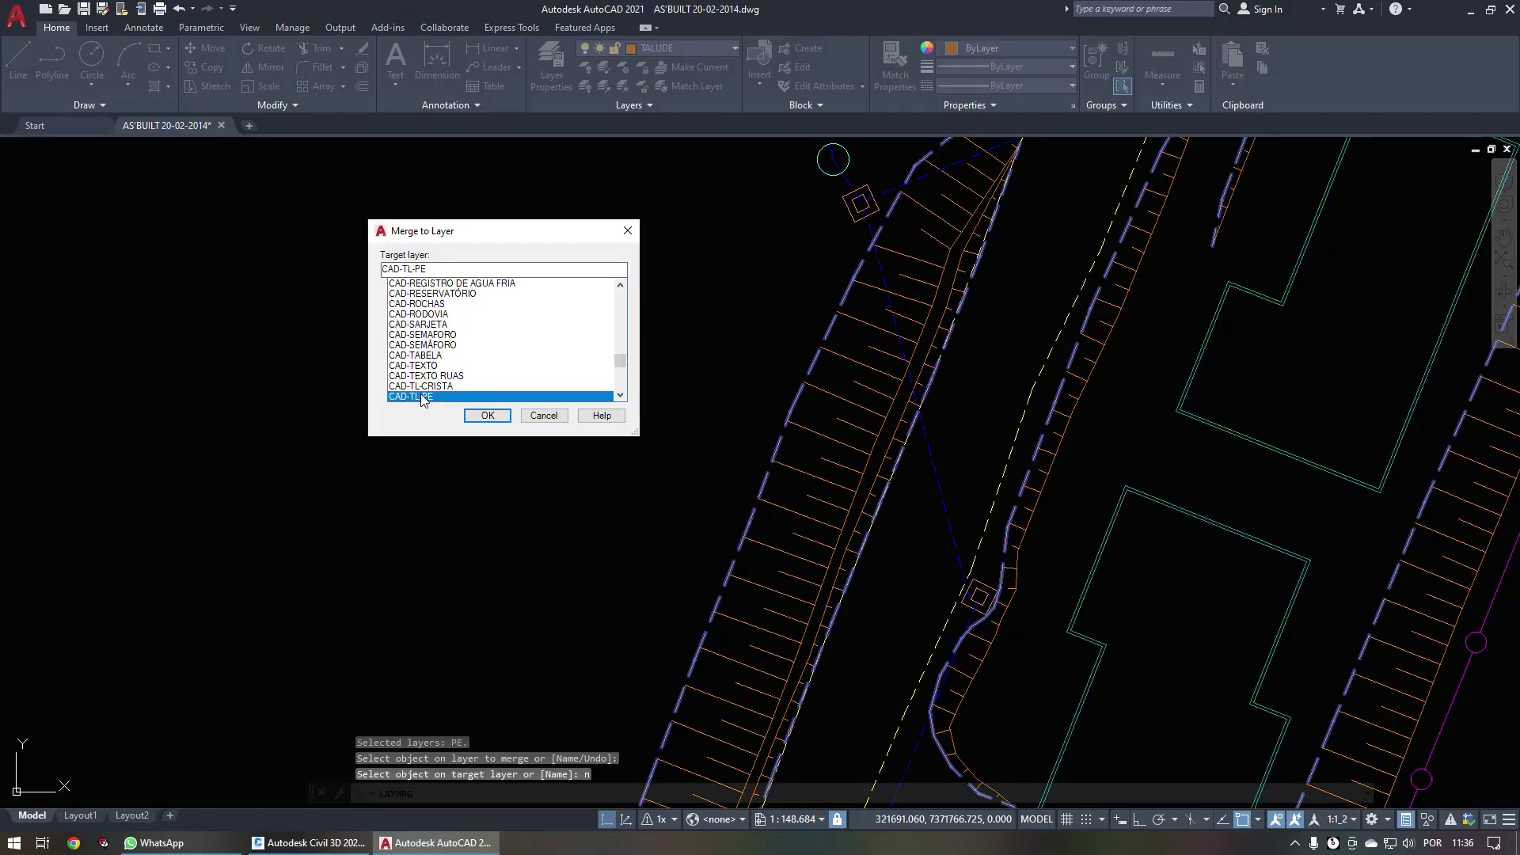
click(487, 417)
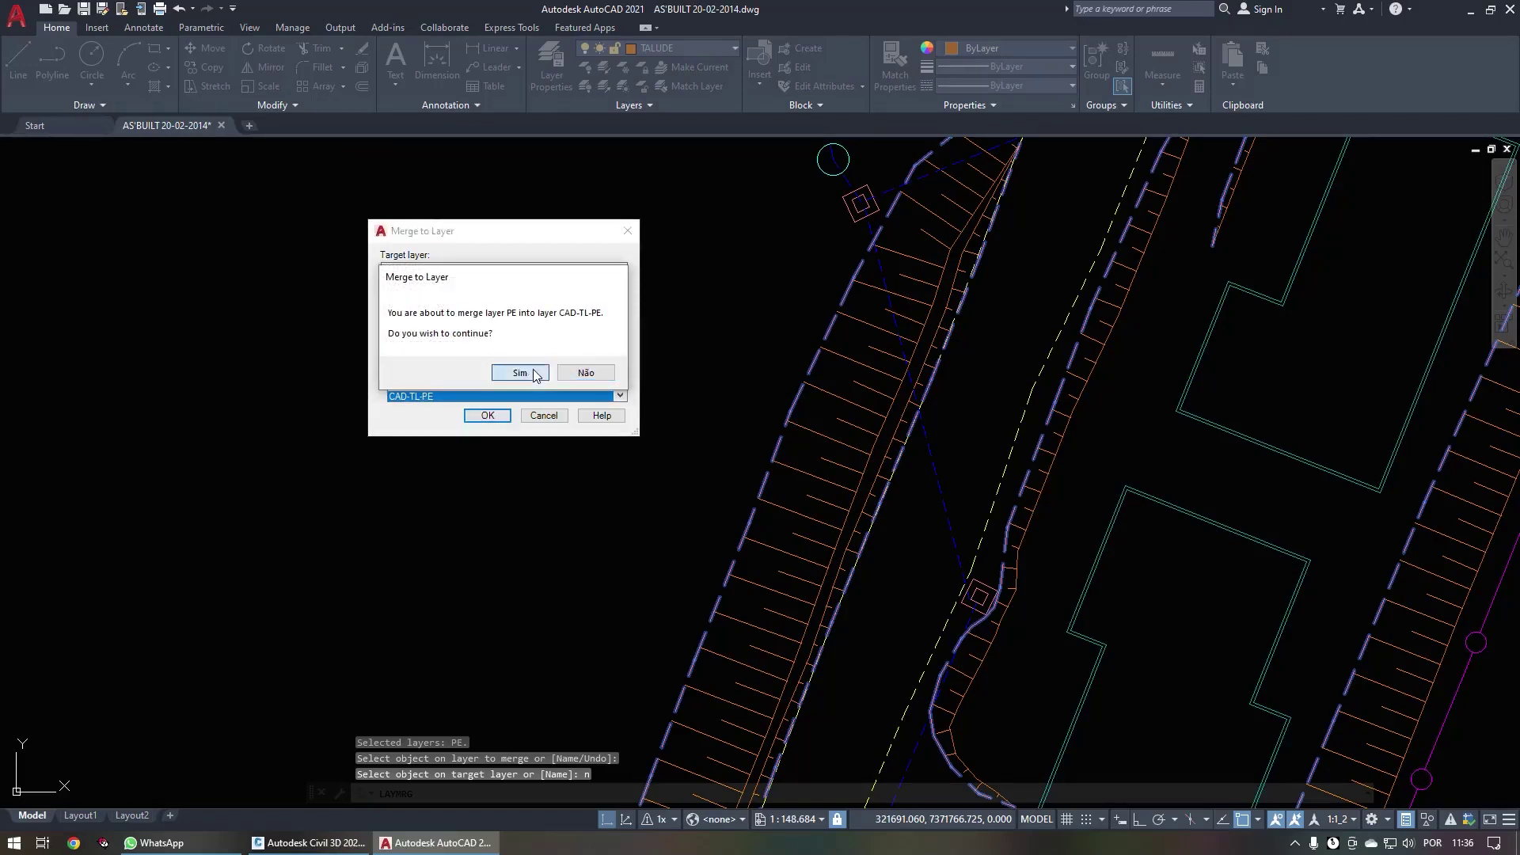
click(520, 373)
scroll(744, 422, up, 3)
scroll(743, 423, up, 3)
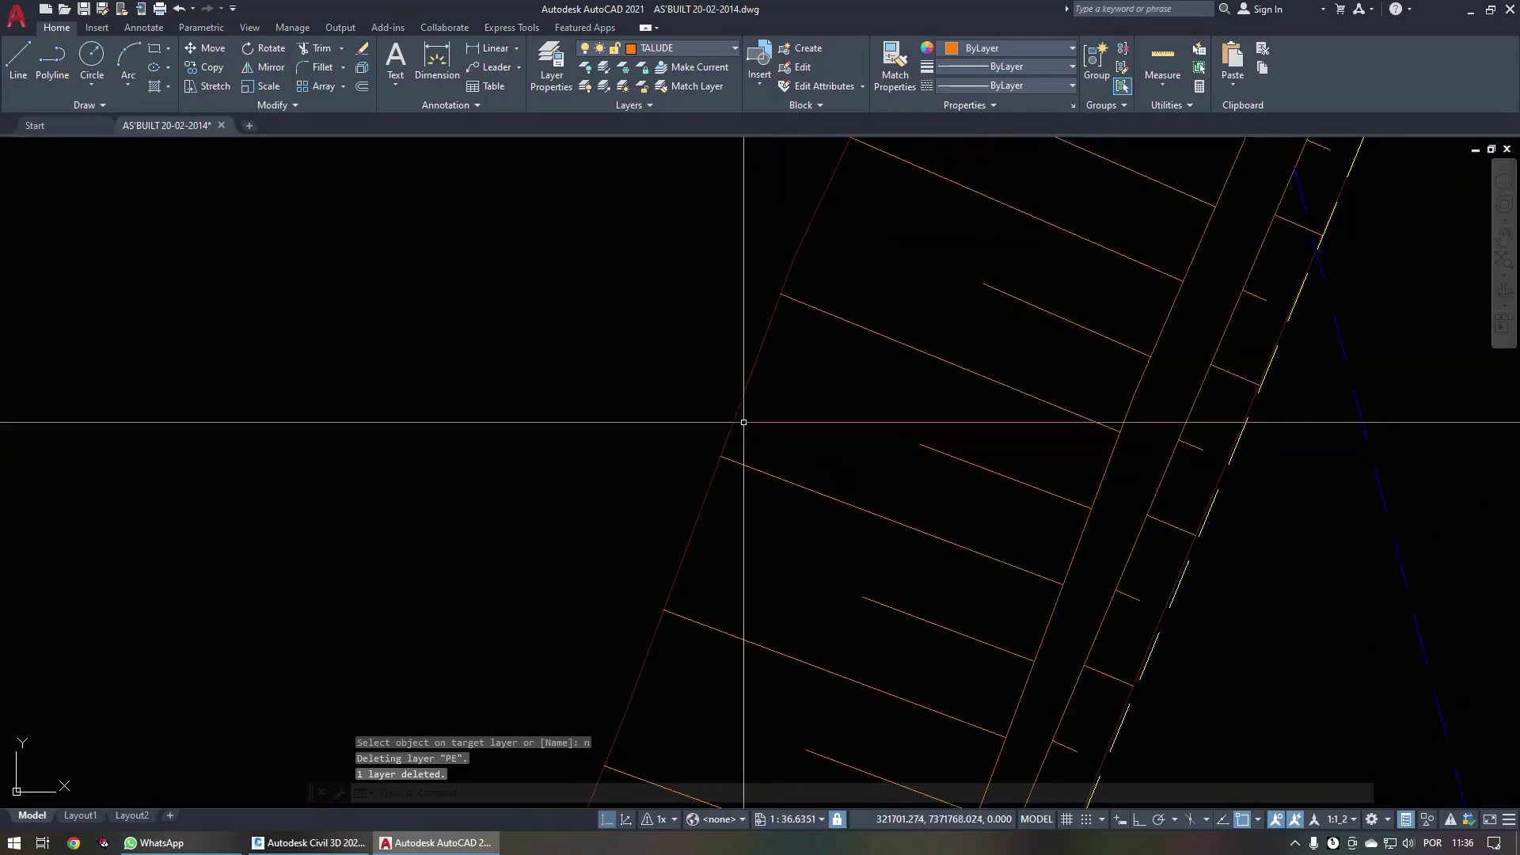
click(742, 409)
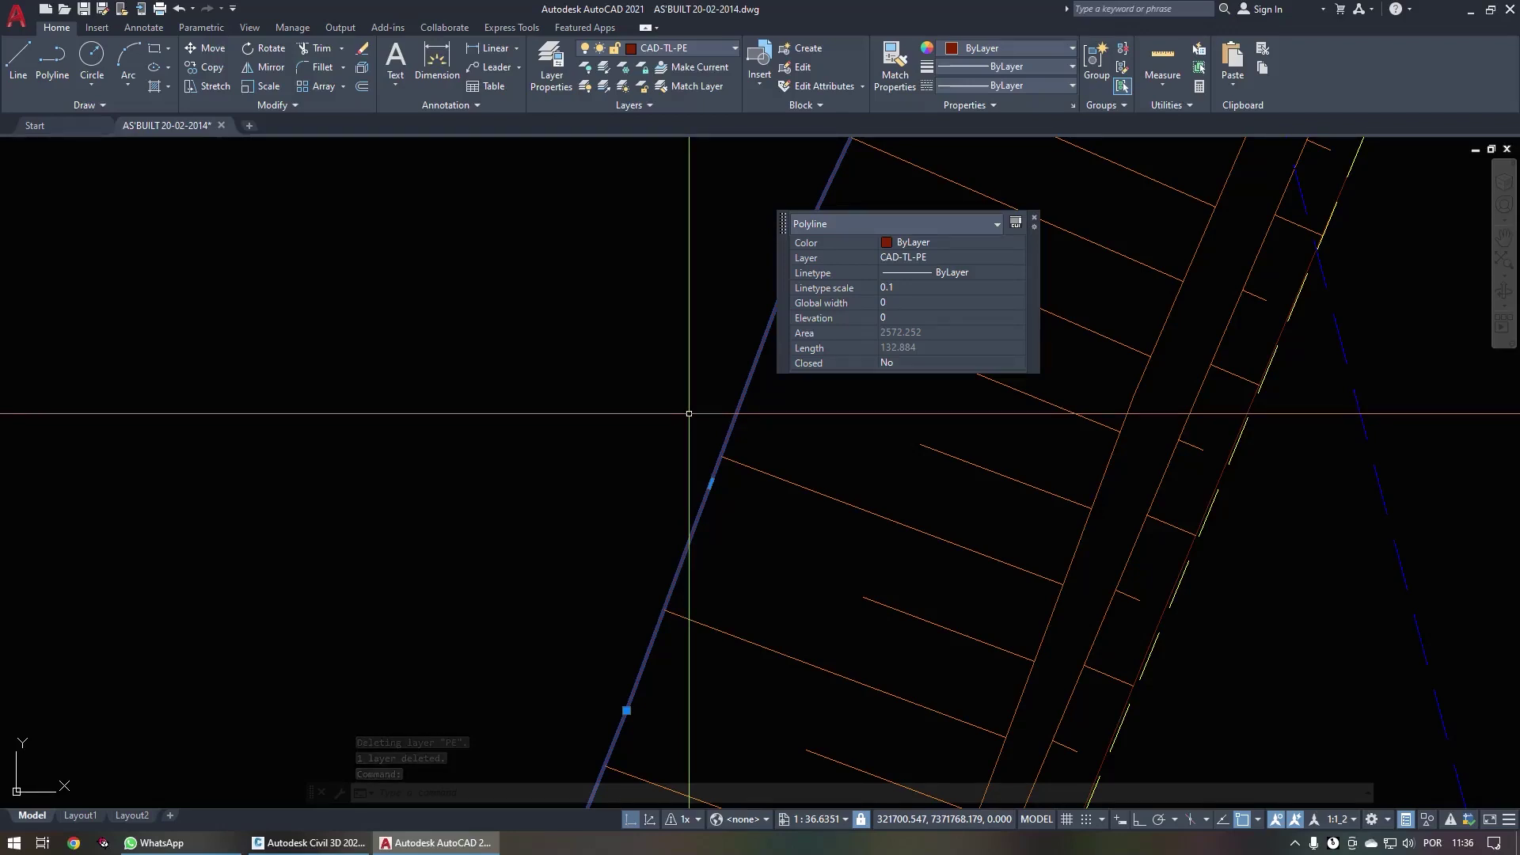
key(Escape)
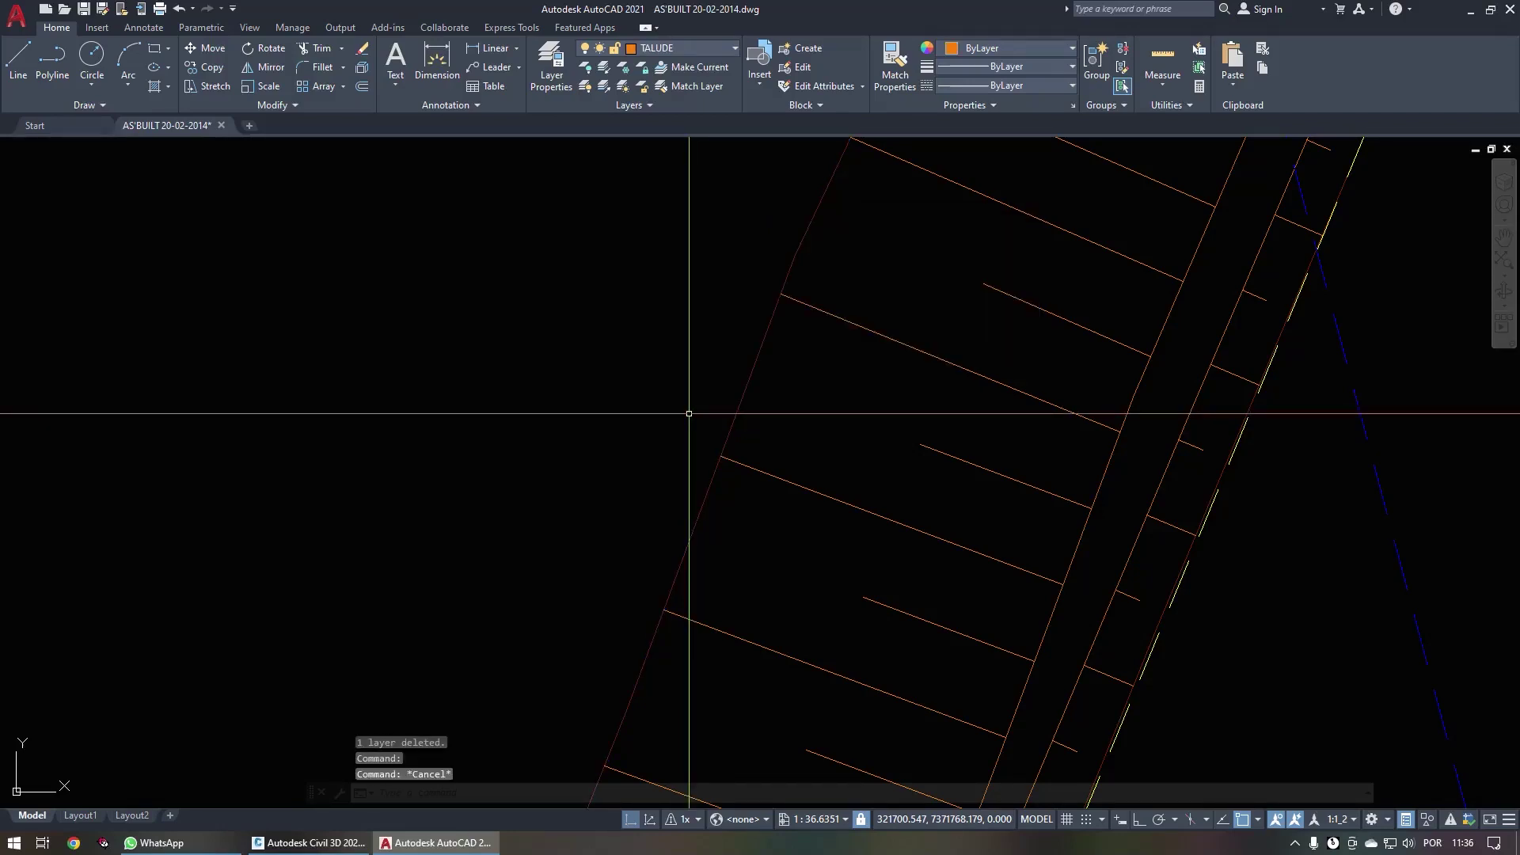